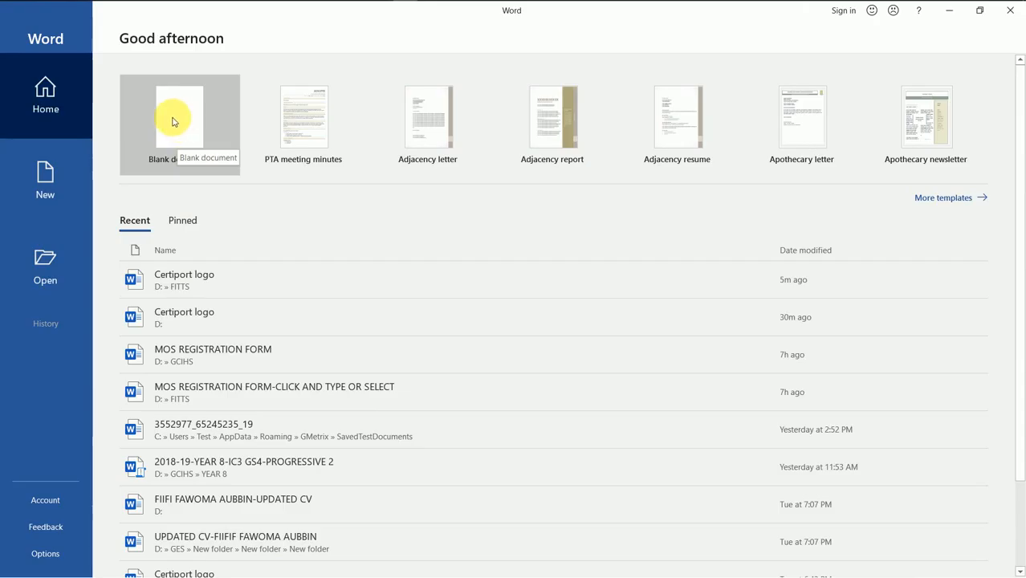
Step: Create a new blank document, Document1, and display the Home ribbon
left_click(175, 122)
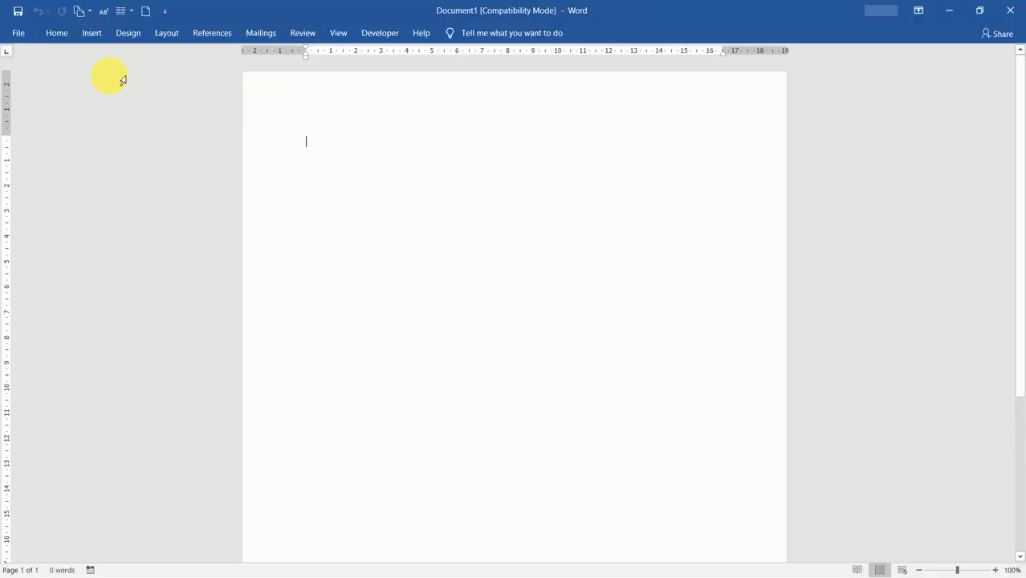
left_click(58, 35)
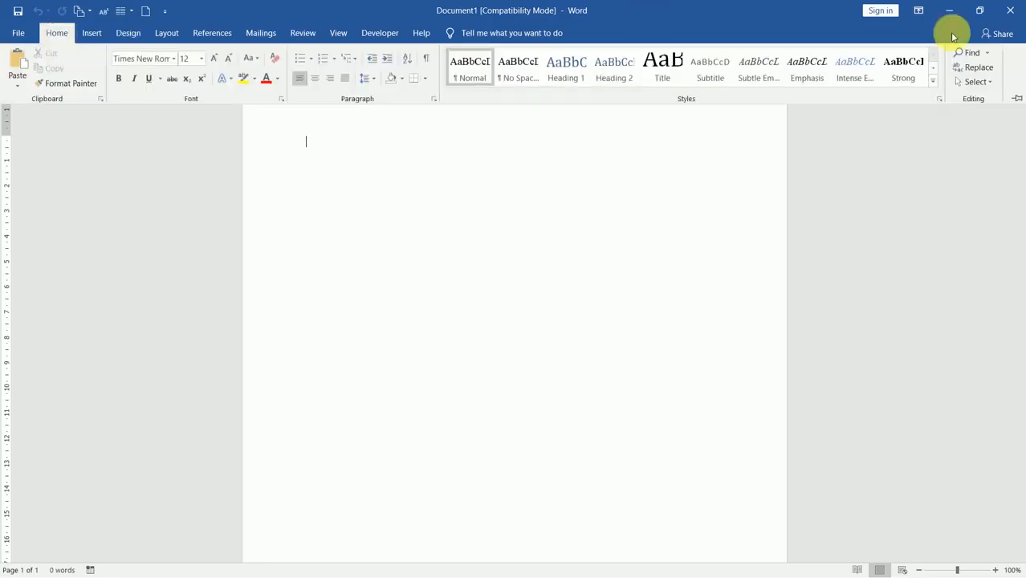
Step: Pin the ribbon, generate sample text with =rand(5,8), and scroll back to the top
left_click(1017, 97)
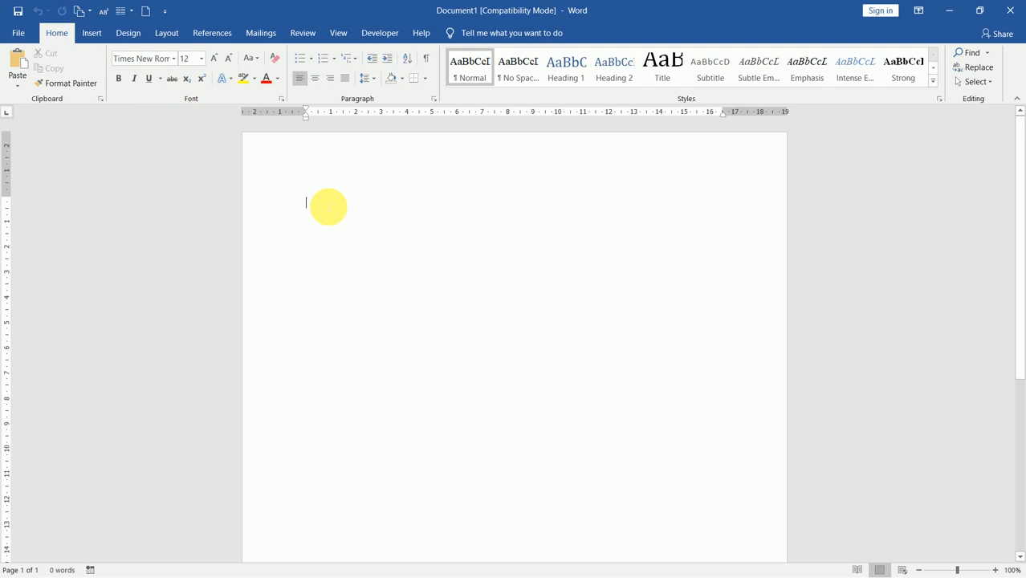
type("=")
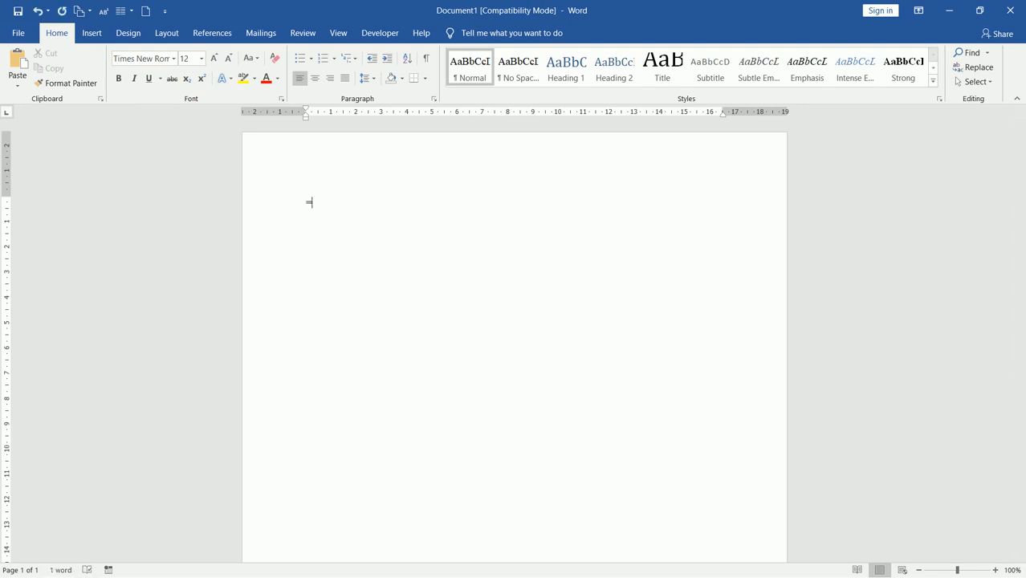
type("rand(5,")
type("10")
key("BackSpace")
key("BackSpace")
type("8)")
key("Return")
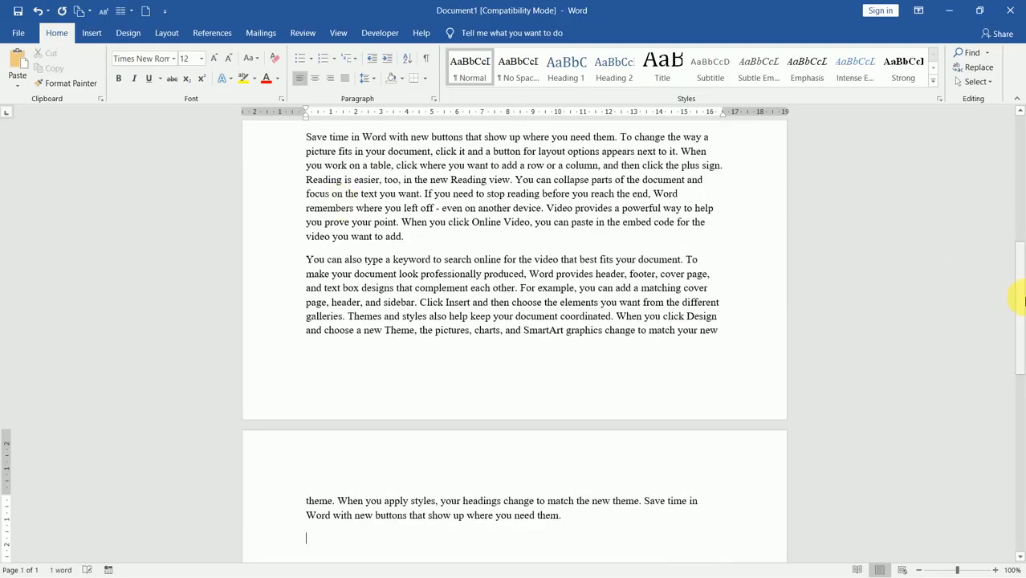
left_click_drag(1022, 308, 1015, 157)
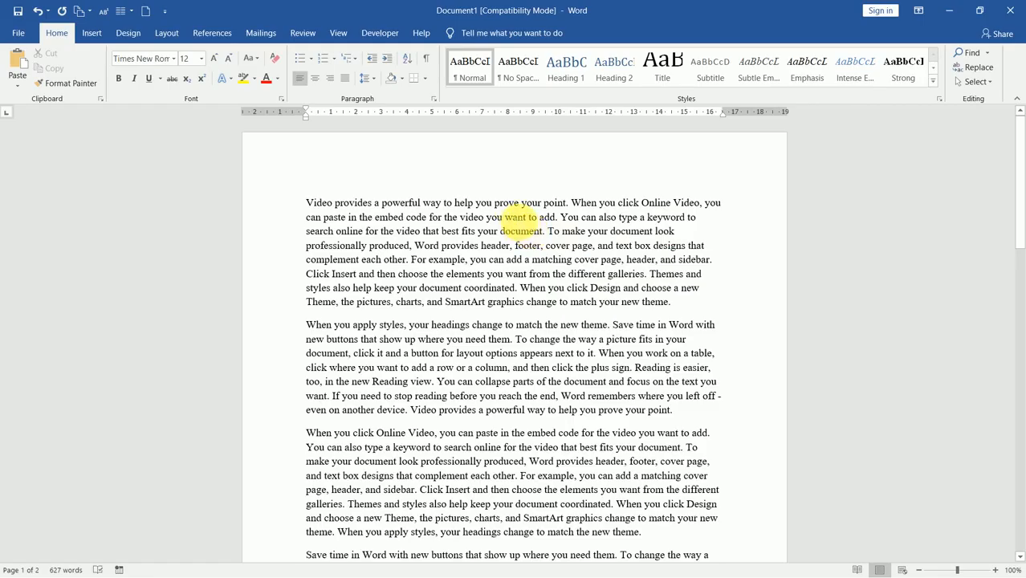
double_click(520, 219)
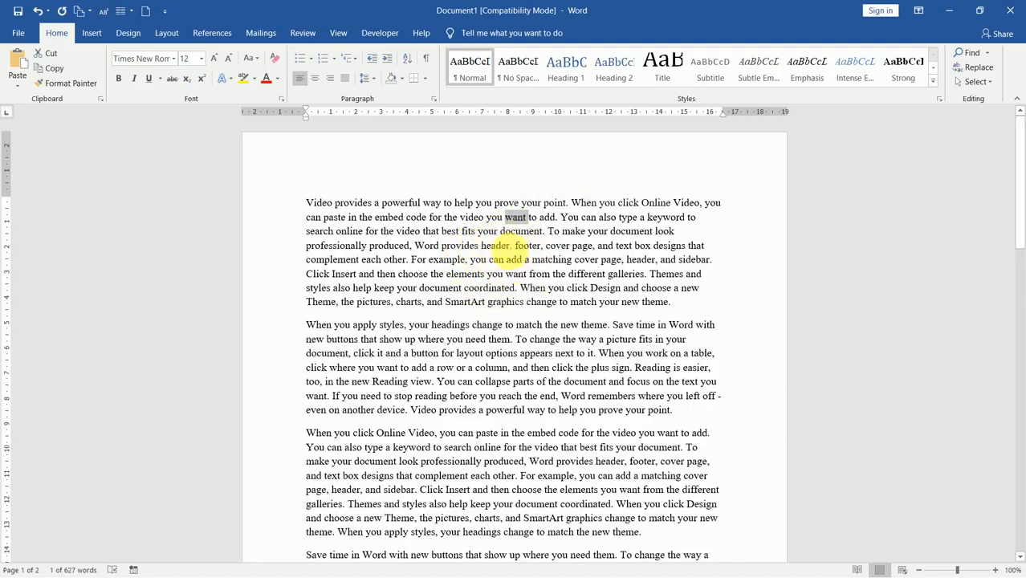
triple_click(506, 249)
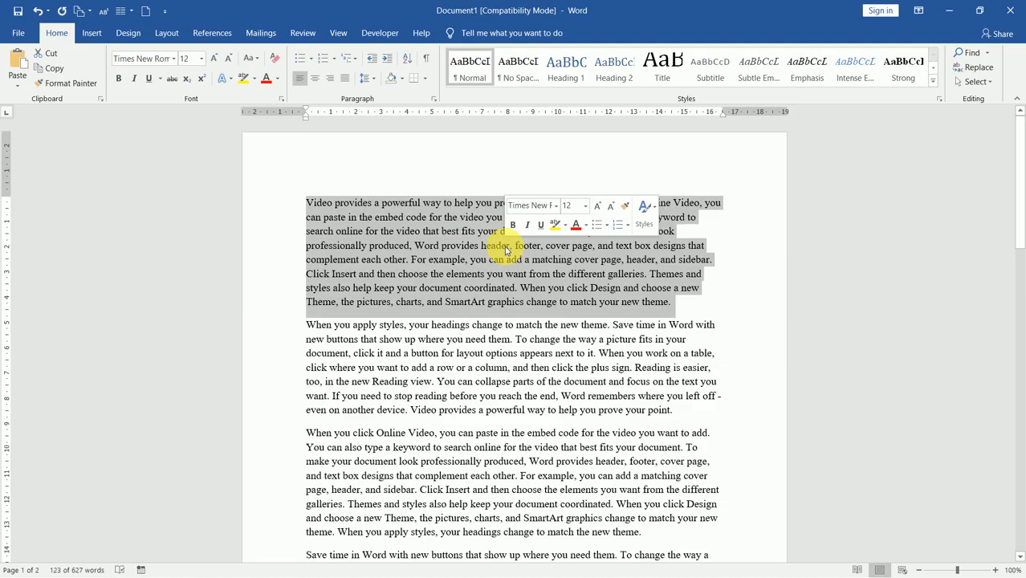
left_click(506, 251)
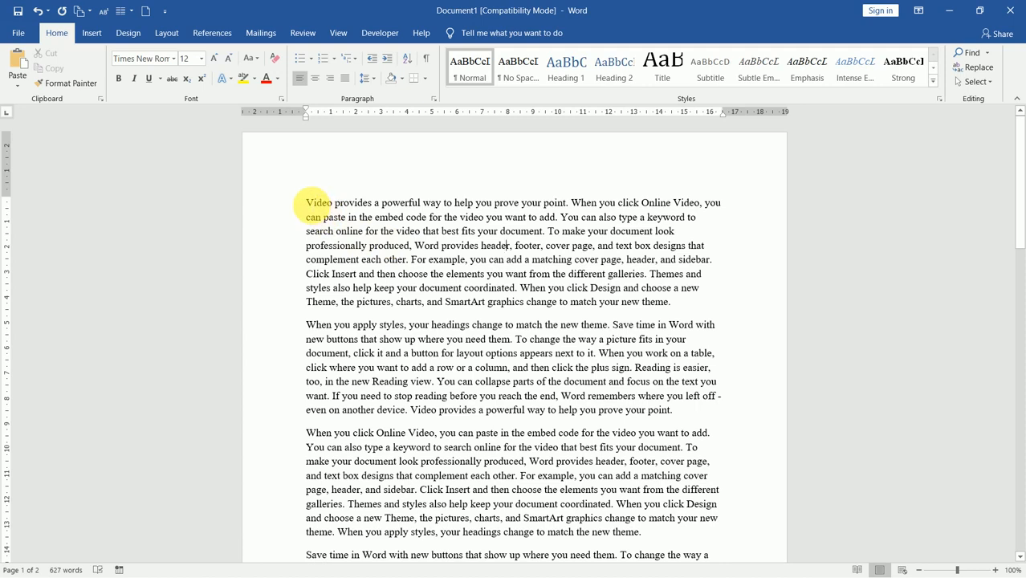
left_click_drag(312, 205, 681, 319)
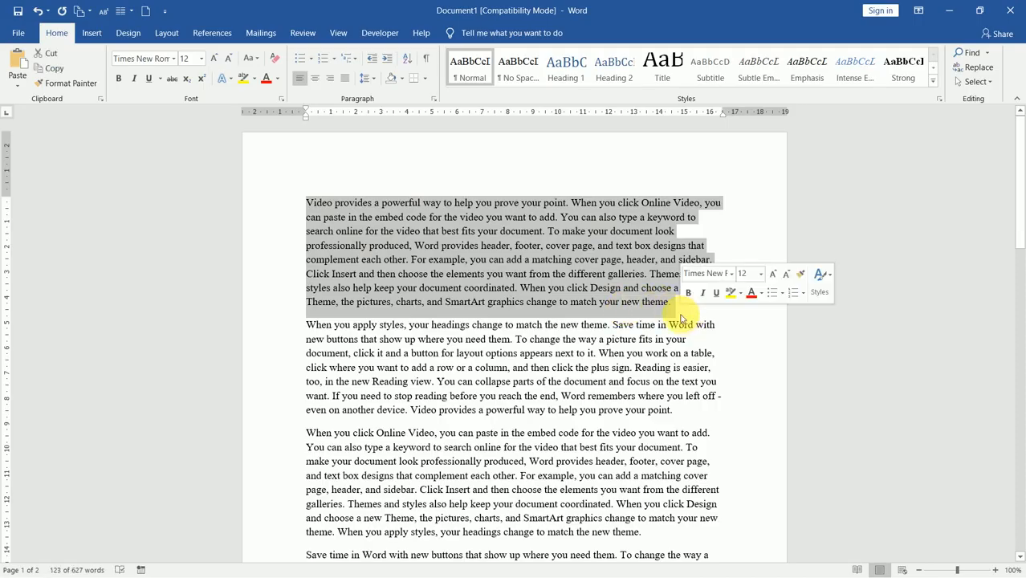
left_click(597, 277)
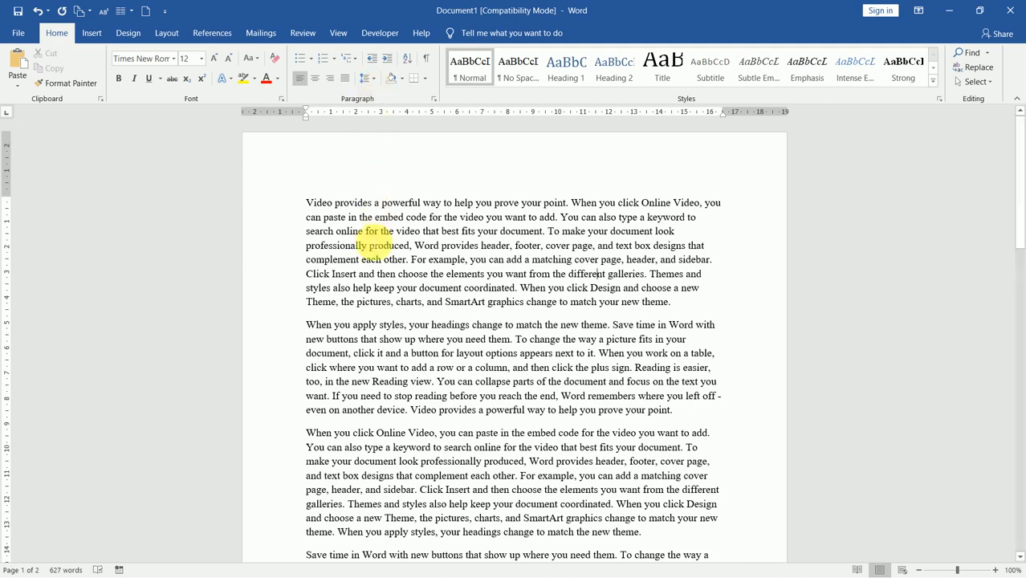
Step: Select the first line from the left margin, then extend to the whole 123-word first paragraph
left_click(278, 208)
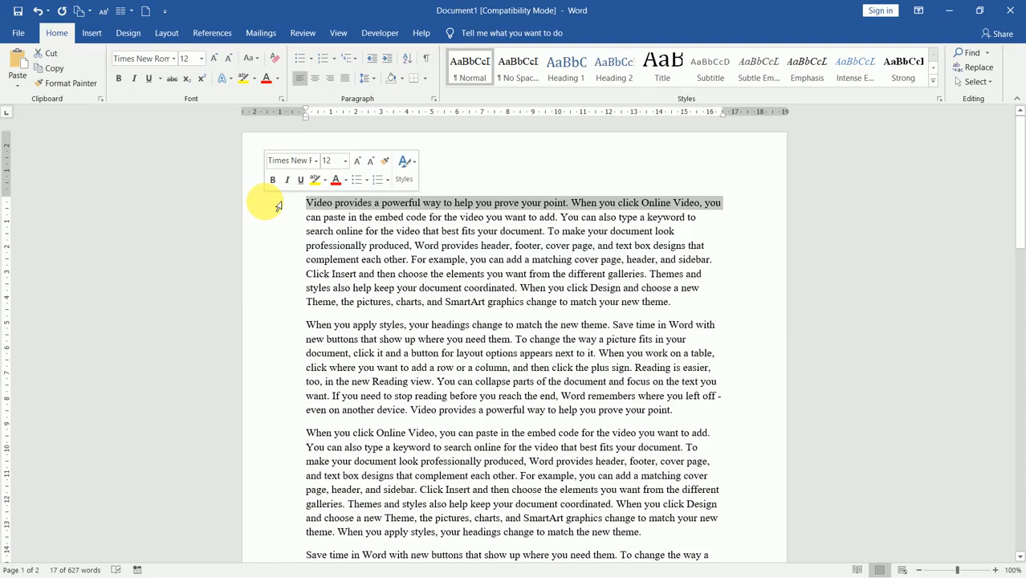
double_click(278, 208)
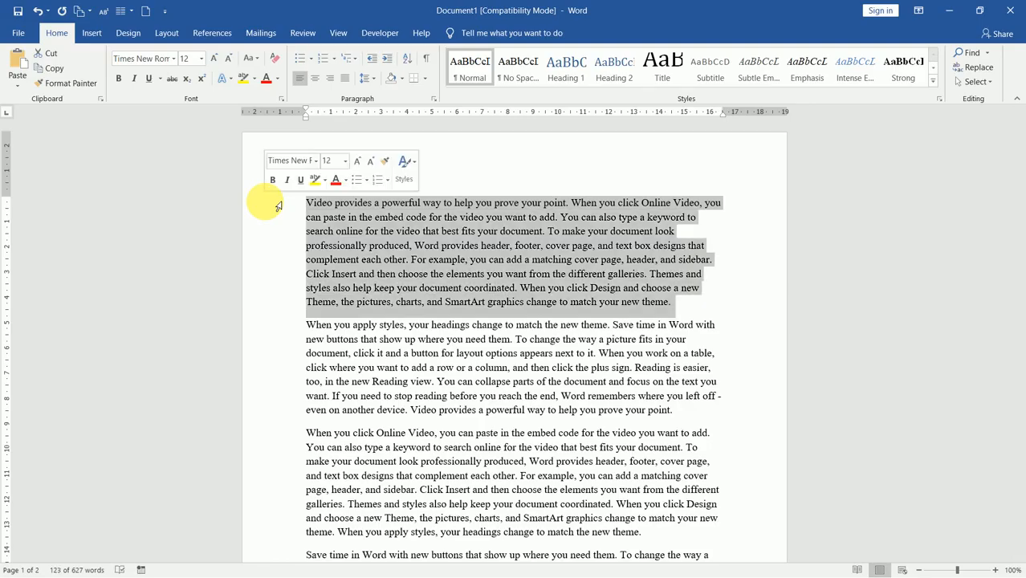
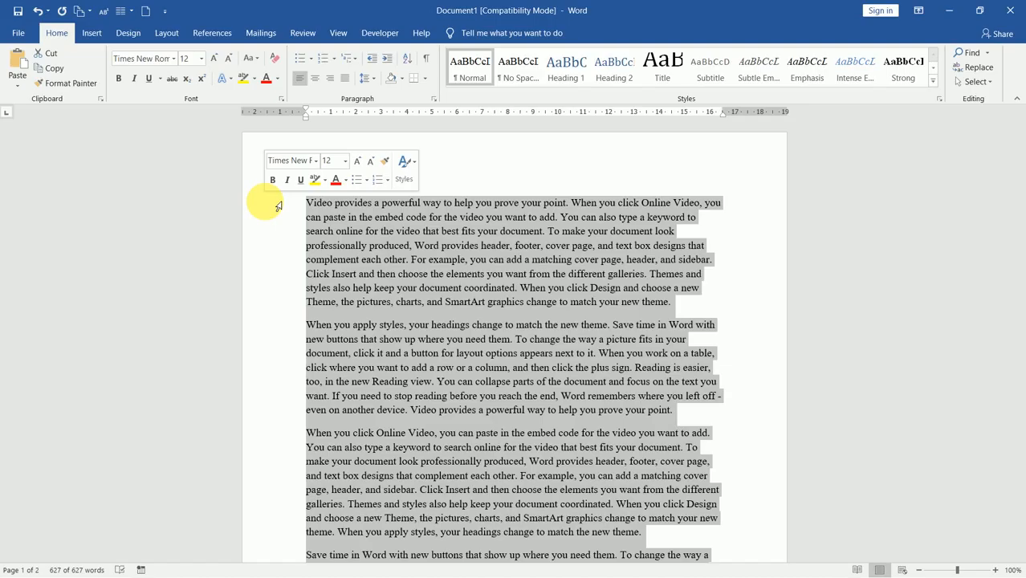
Step: Deselect the document and move the insertion point onto the first line
left_click(362, 250)
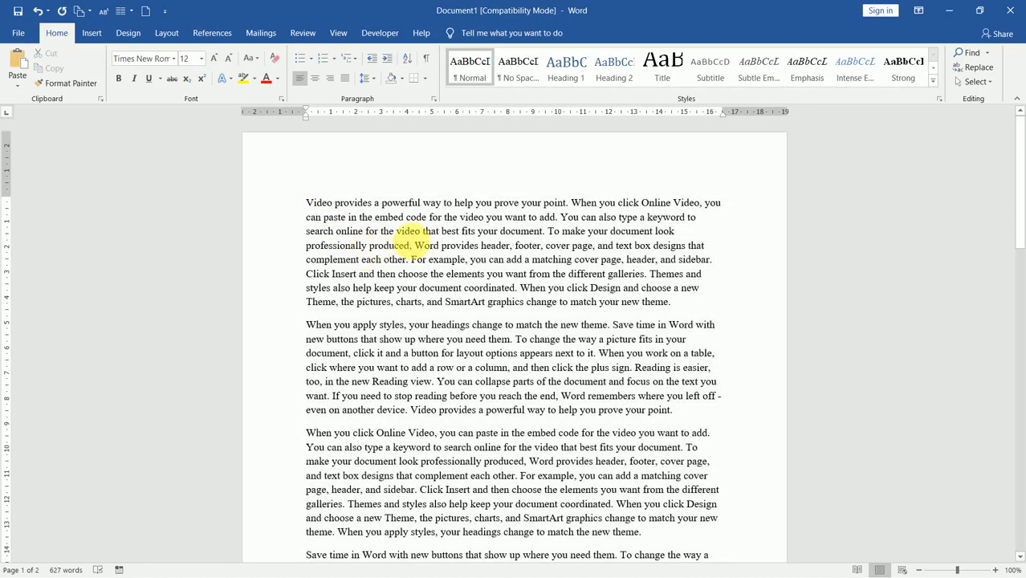
key("Down")
key("Up")
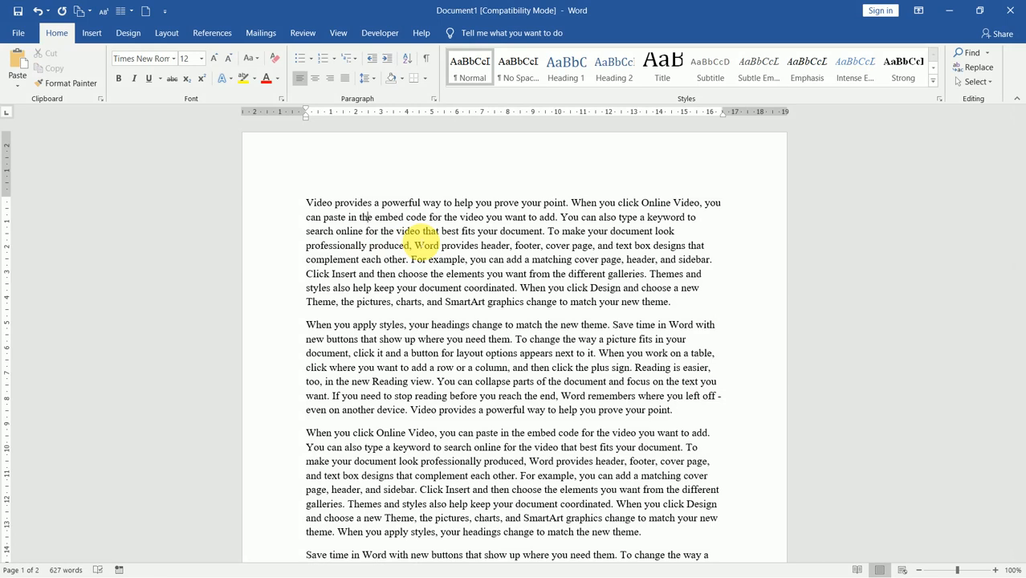
key("Up")
key("Up")
key("Right")
key("Right")
Step: Practise extending and shrinking selections around 'powerful way' in the first paragraph, then deselect
key("shift+Down")
key("shift+Down")
key("shift+Down")
key("shift+Down")
key("shift+Down")
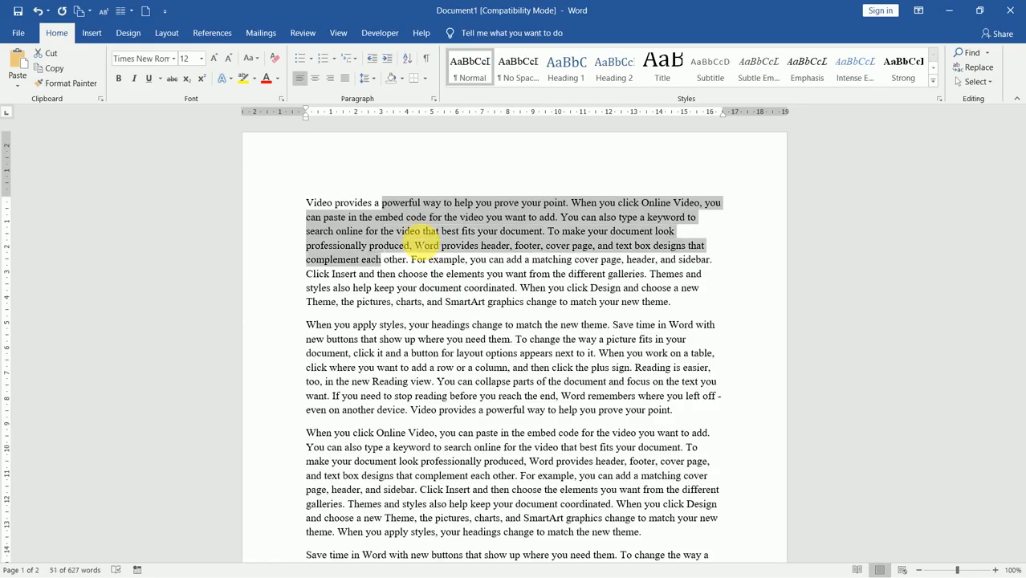
key("shift+Down")
key("shift+Up")
key("shift+Up")
key("shift+Up")
key("shift+Up")
key("shift+Up")
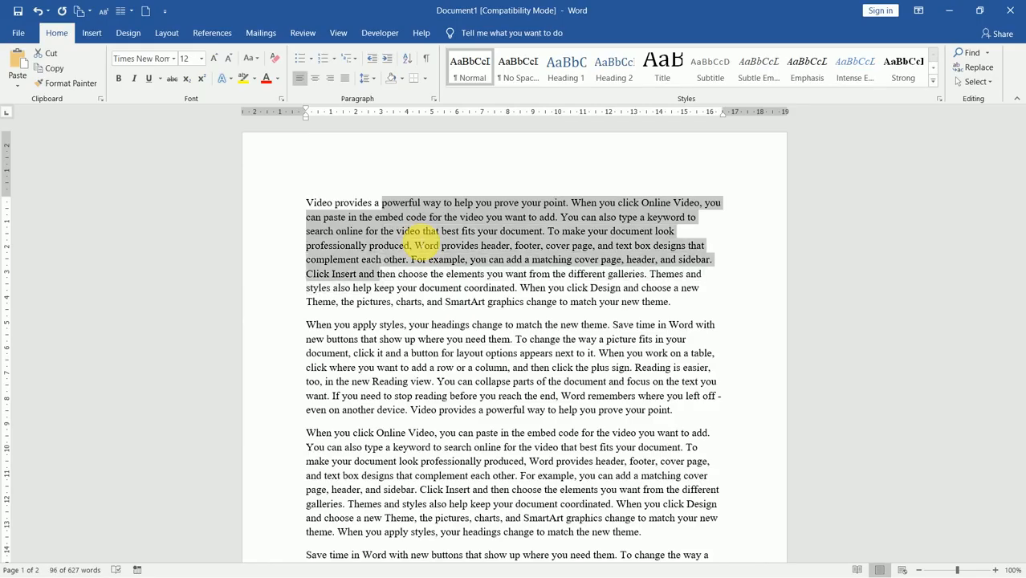
key("Left")
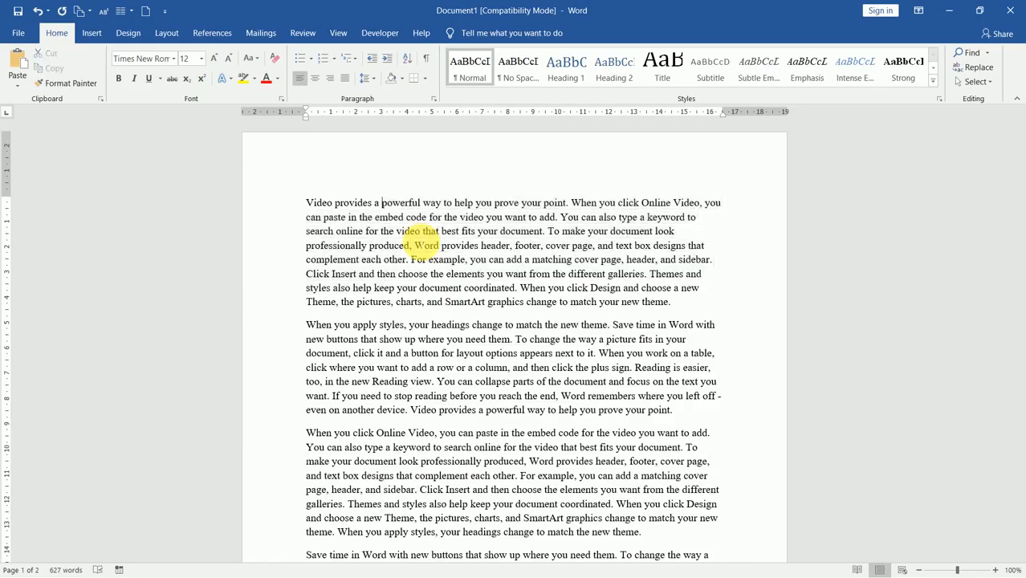
key("shift+Left")
key("shift+Left")
key("shift+Left")
key("shift+Left")
key("shift+Left")
key("shift+Left")
key("shift+Left")
key("shift+Left")
key("shift+Left")
key("shift+Left")
key("shift+Left")
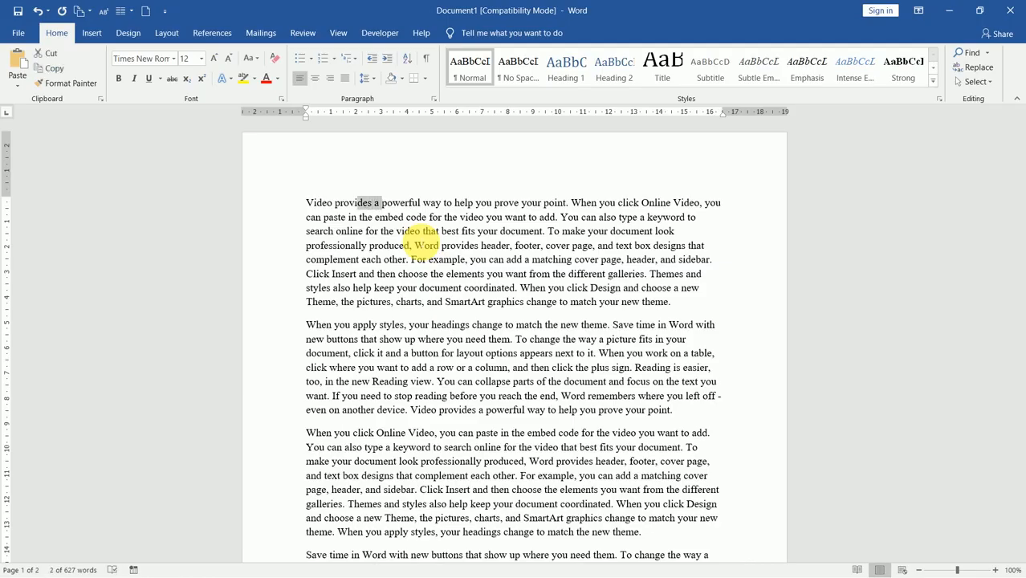
key("shift+Left")
key("shift+Left")
key("shift+Left")
key("shift+Left")
key("shift+Left")
key("shift+Left")
key("shift+Right")
key("shift+Right")
key("shift+Right")
key("shift+Right")
key("shift+Right")
key("shift+Right")
key("shift+Right")
key("shift+Right")
key("shift+Right")
key("shift+Right")
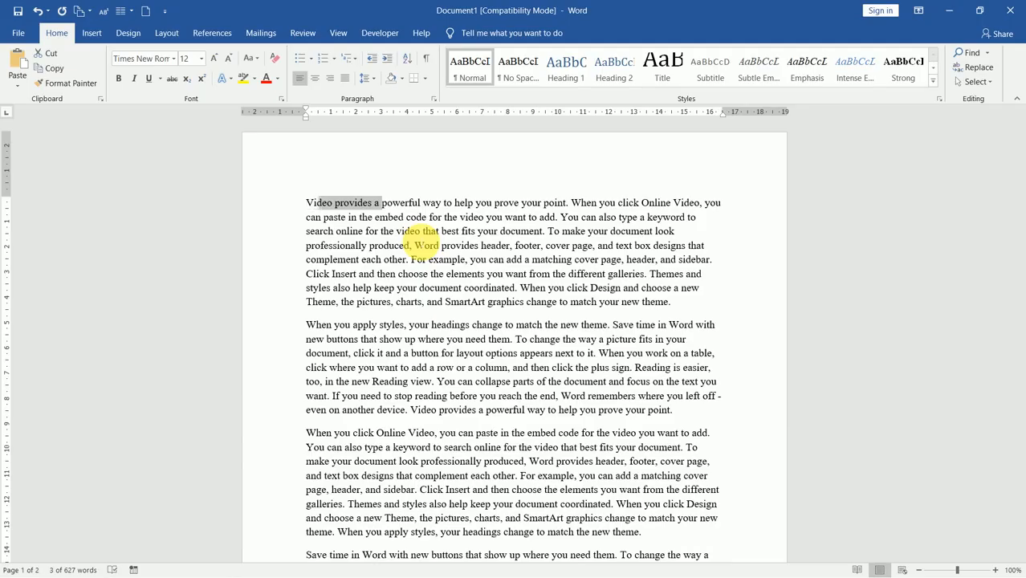
key("shift+Right")
key("shift+Right")
key("shift+Right")
key("shift+Right")
key("shift+Right")
key("shift+Right")
key("shift+Right")
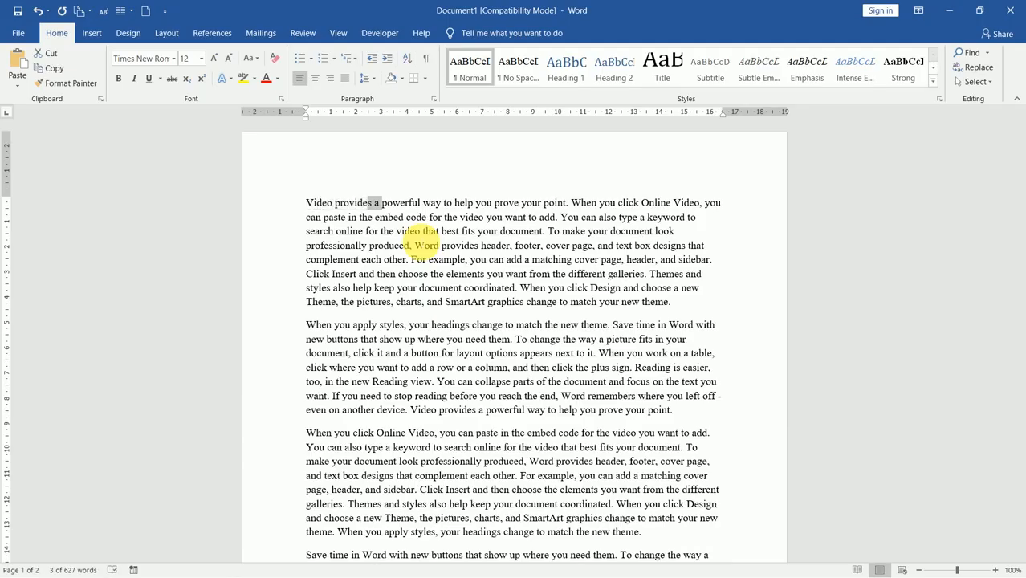
key("shift+Right")
key("shift+Right")
key("shift+Right")
key("shift+Right")
key("shift+Right")
key("shift+Right")
key("shift+Right")
key("shift+Right")
key("shift+Right")
key("shift+Right")
key("shift+Right")
key("shift+Right")
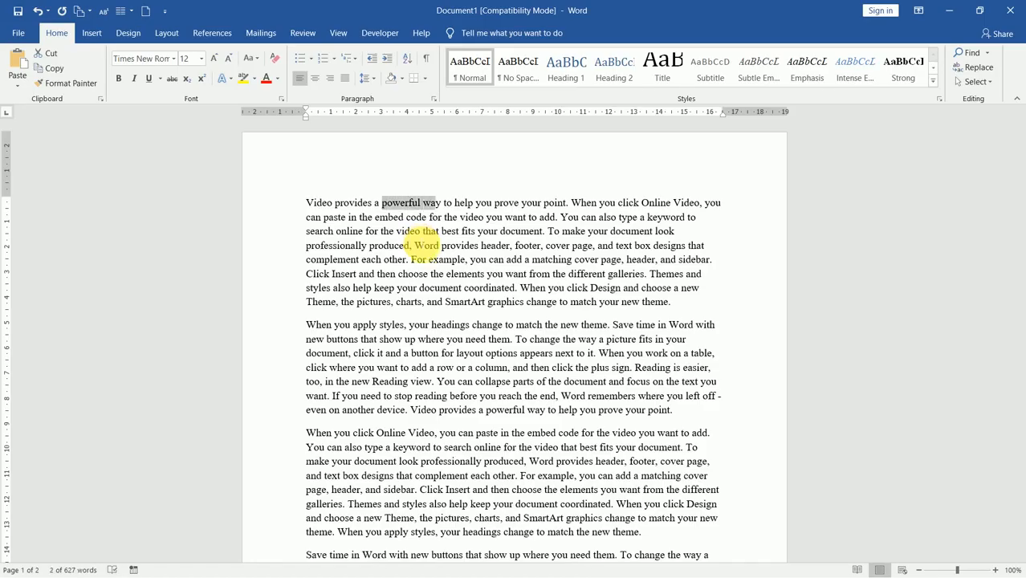
left_click(435, 261)
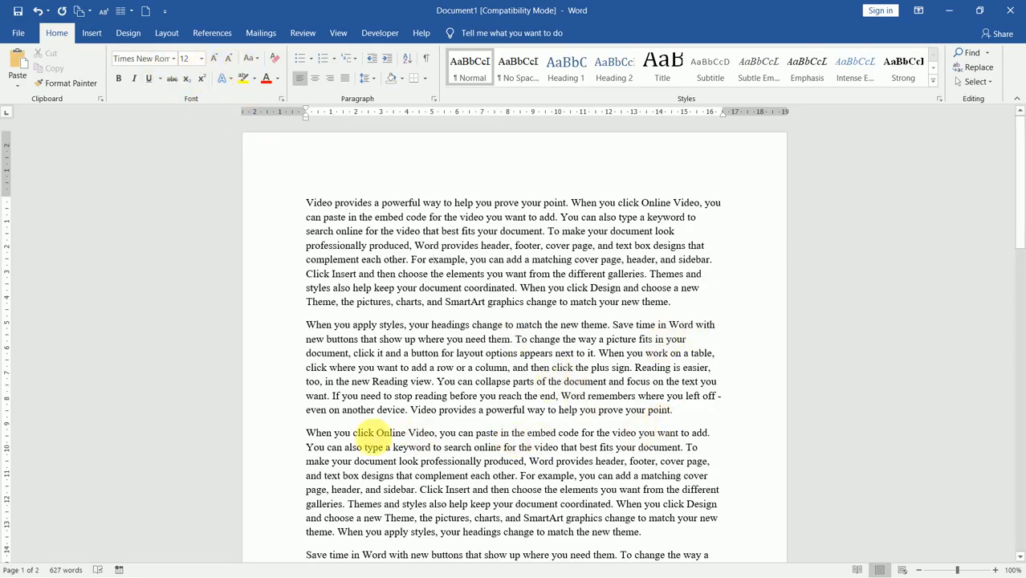
Step: Select the third paragraph and set its font to Bahnschrift Light
double_click(307, 438)
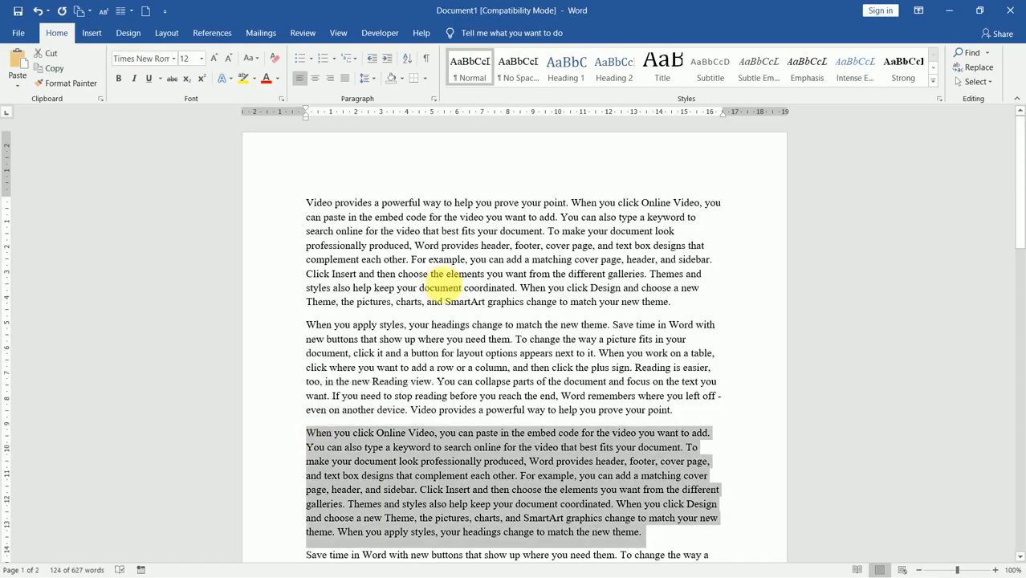
left_click(175, 60)
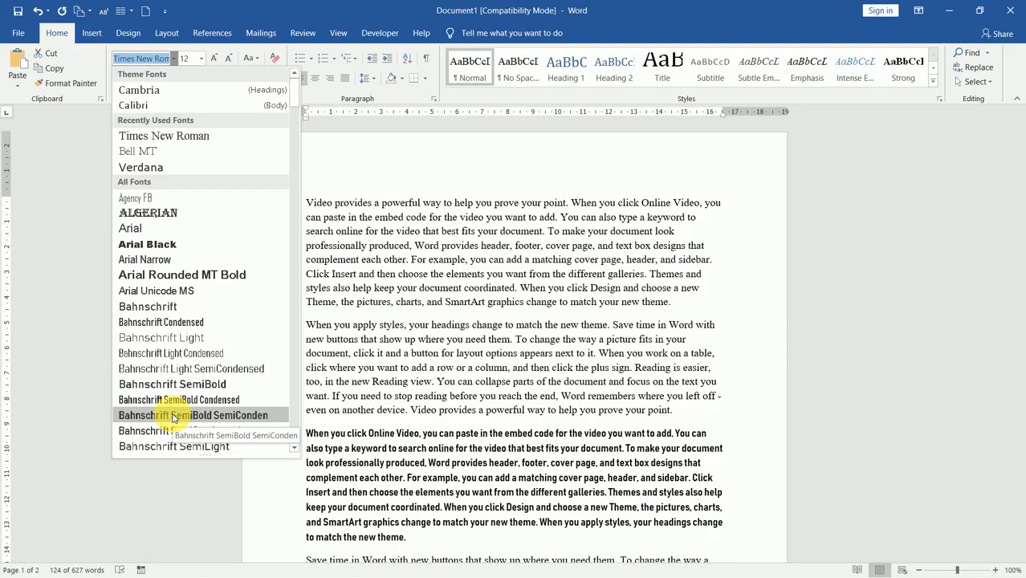
left_click(183, 342)
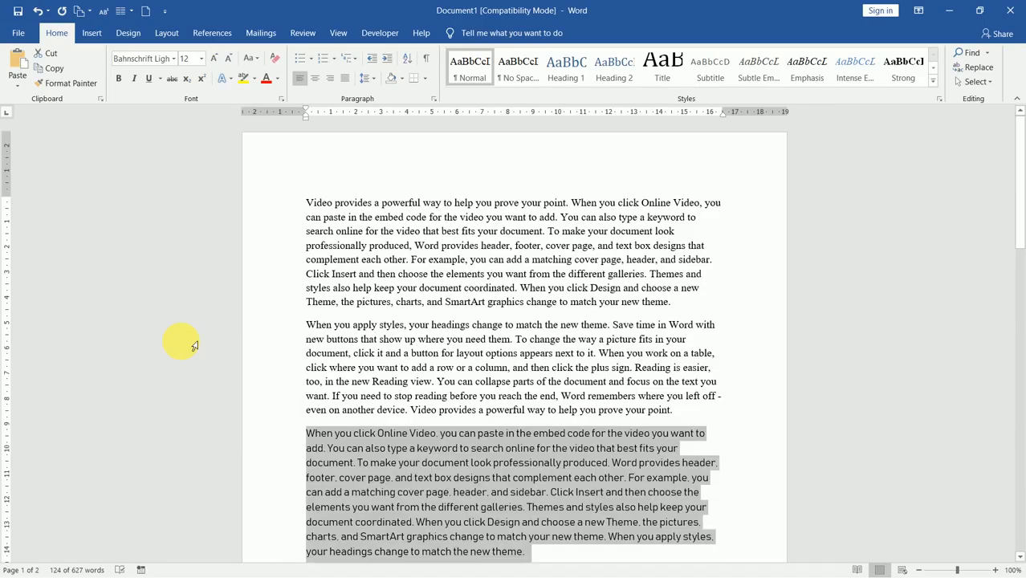
left_click(202, 60)
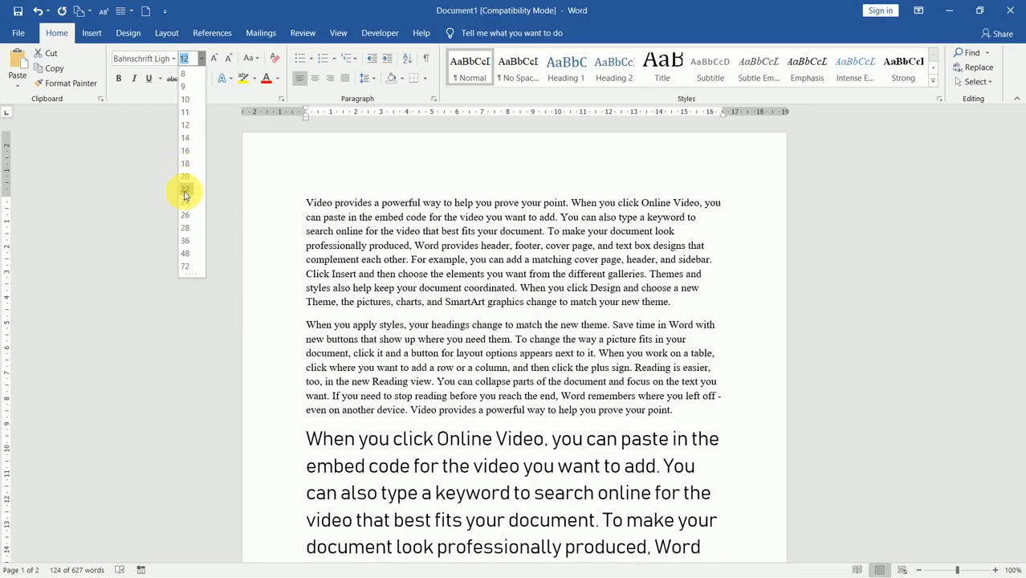
Step: Size the third paragraph at 14 pt, trying Grow and Shrink Font before settling on 14
left_click(215, 61)
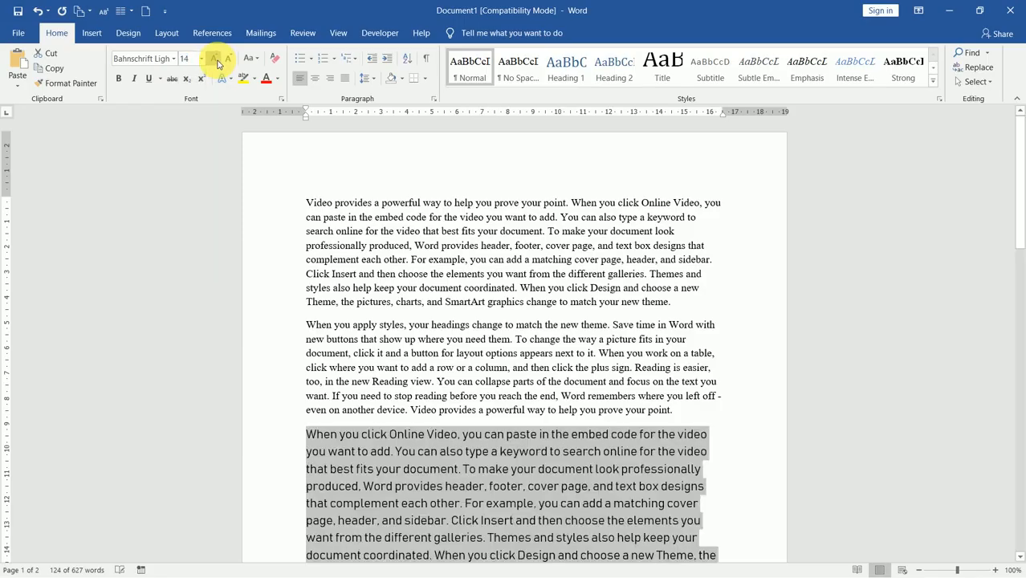
left_click(216, 63)
left_click(217, 62)
left_click(229, 62)
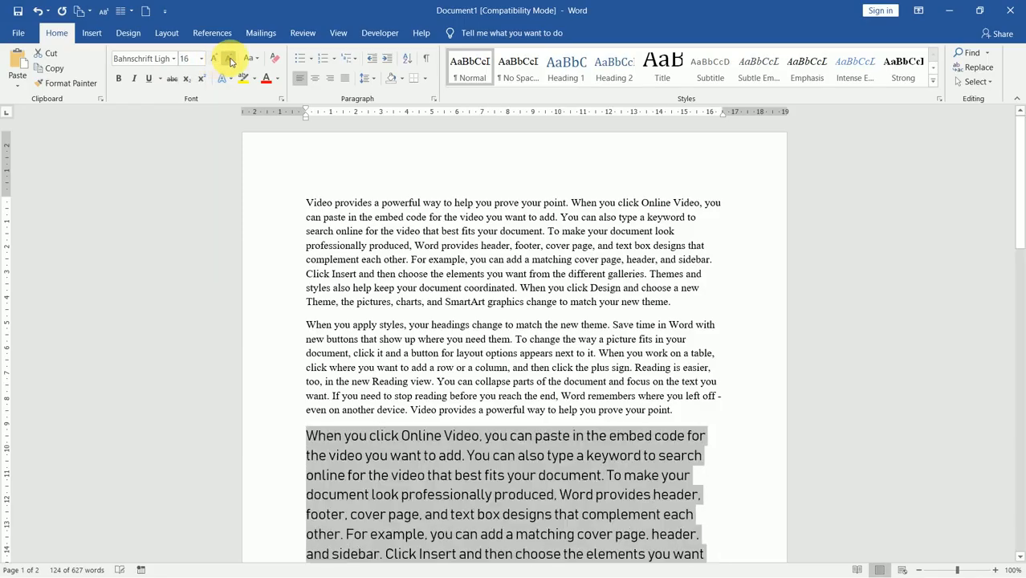
left_click(229, 62)
left_click(229, 61)
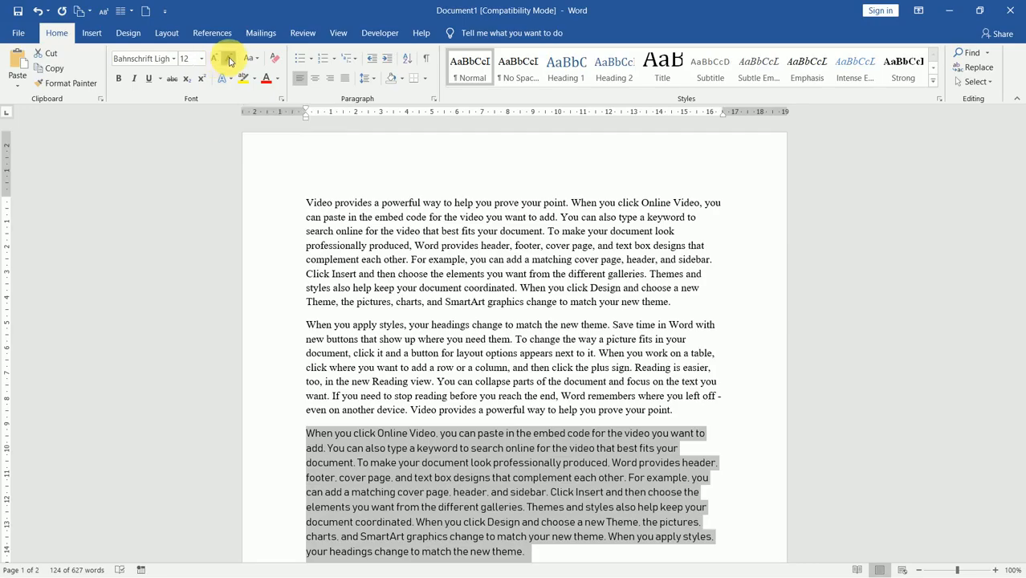
left_click(229, 61)
left_click(228, 61)
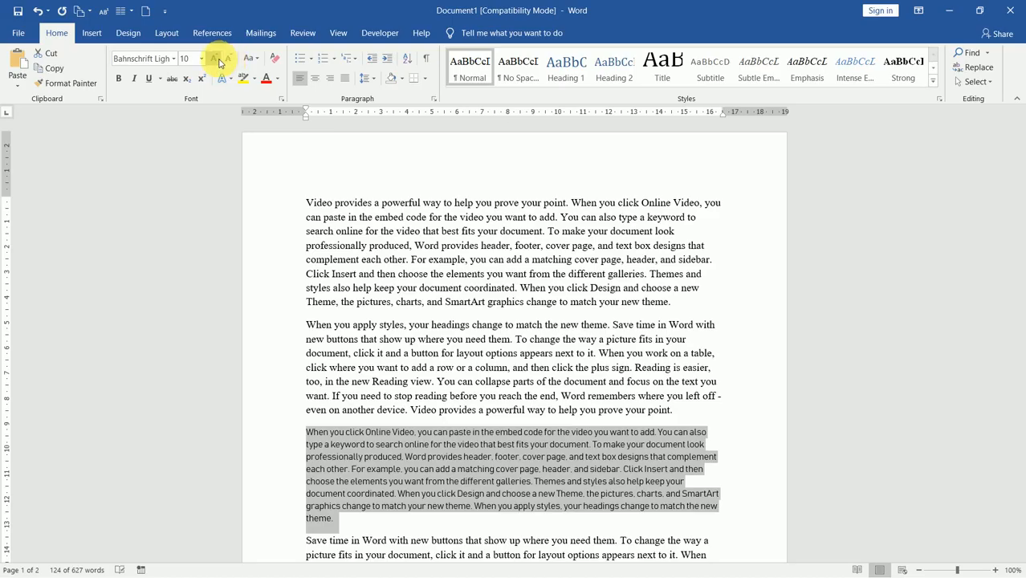
left_click(218, 61)
left_click(217, 60)
left_click(218, 60)
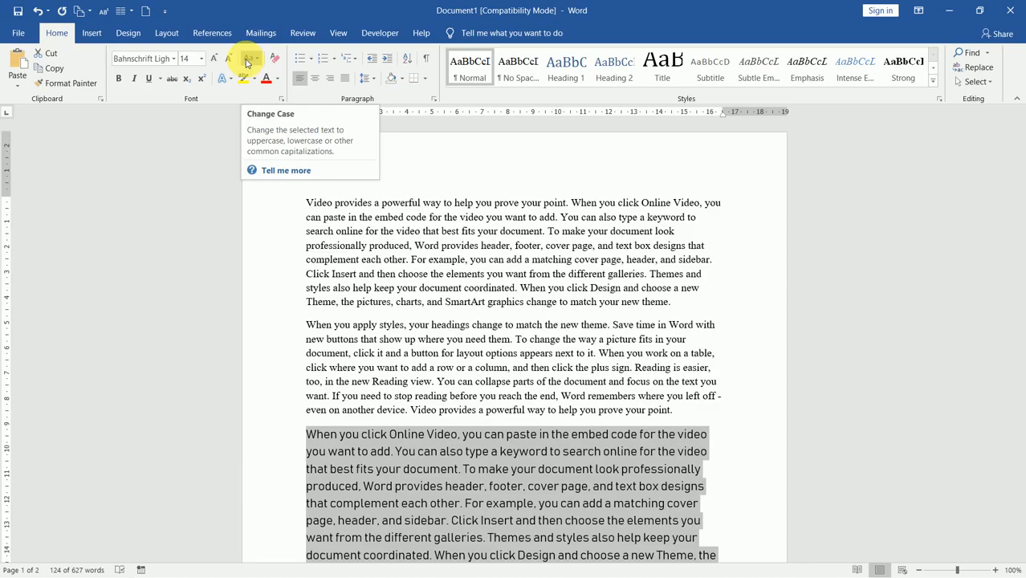
Step: Switch the third paragraph through lowercase, Capitalize Each Word and tOGGLE cASE, ending in UPPERCASE
left_click(247, 63)
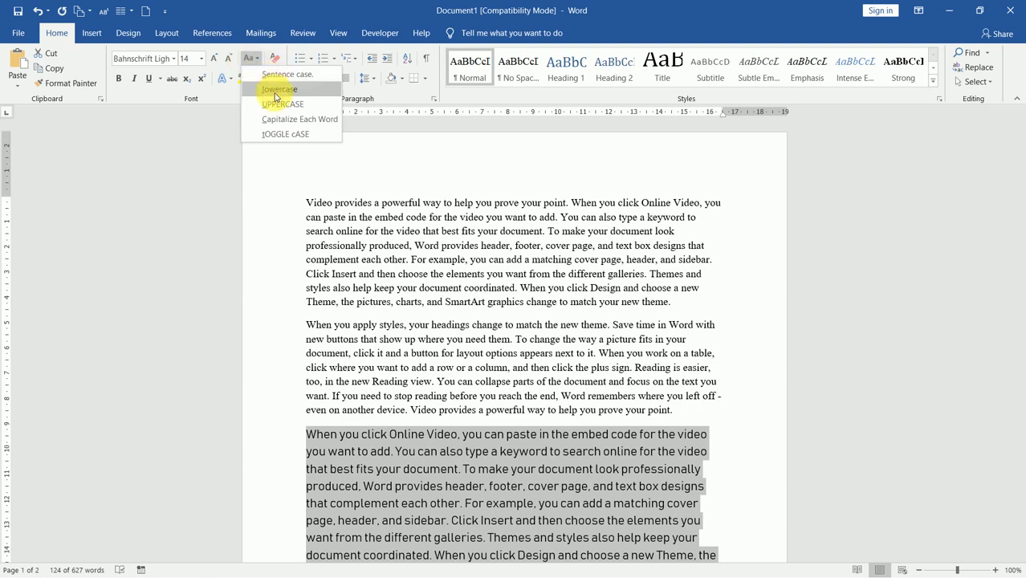
left_click(274, 94)
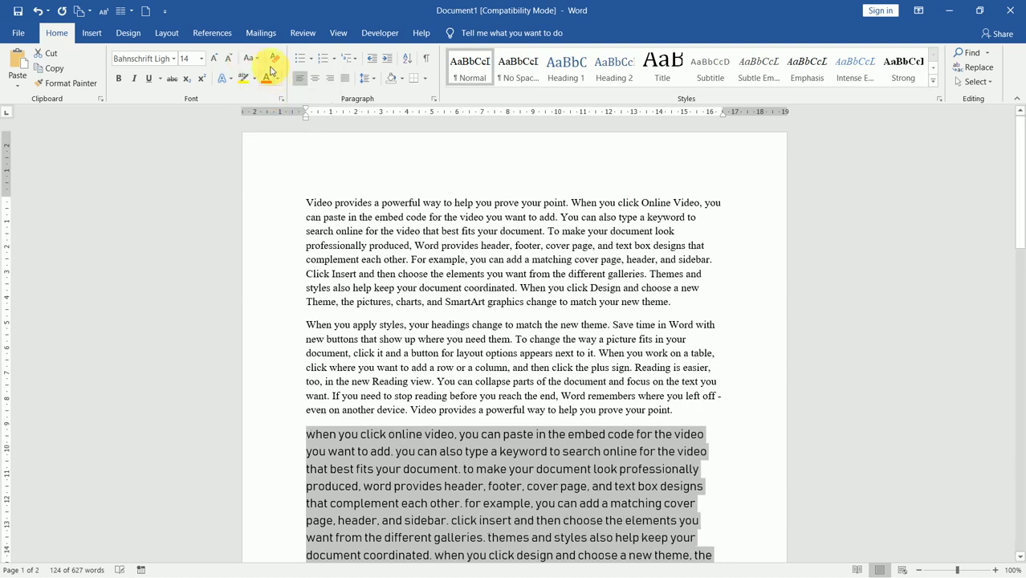
left_click(258, 64)
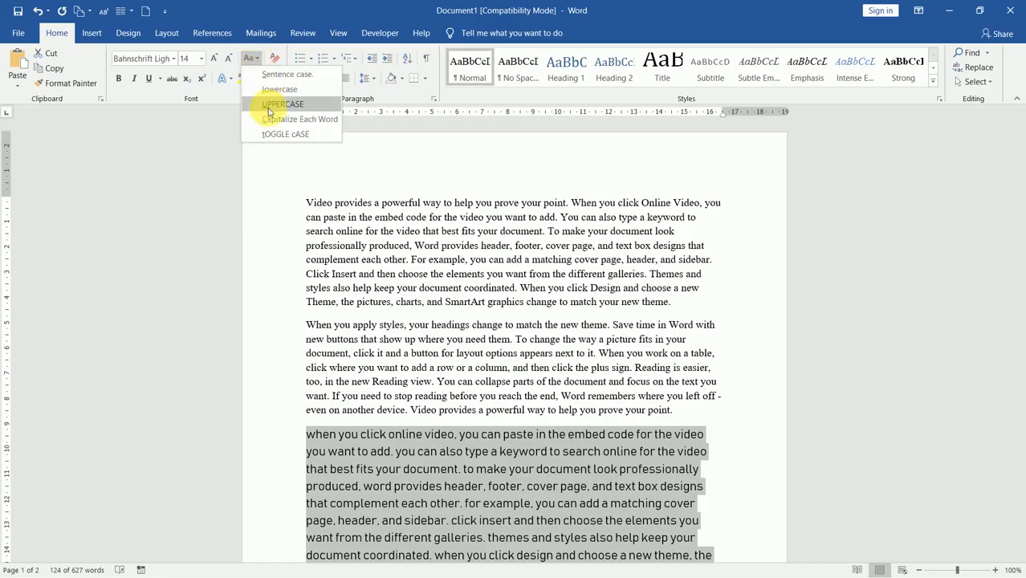
left_click(267, 106)
left_click(251, 59)
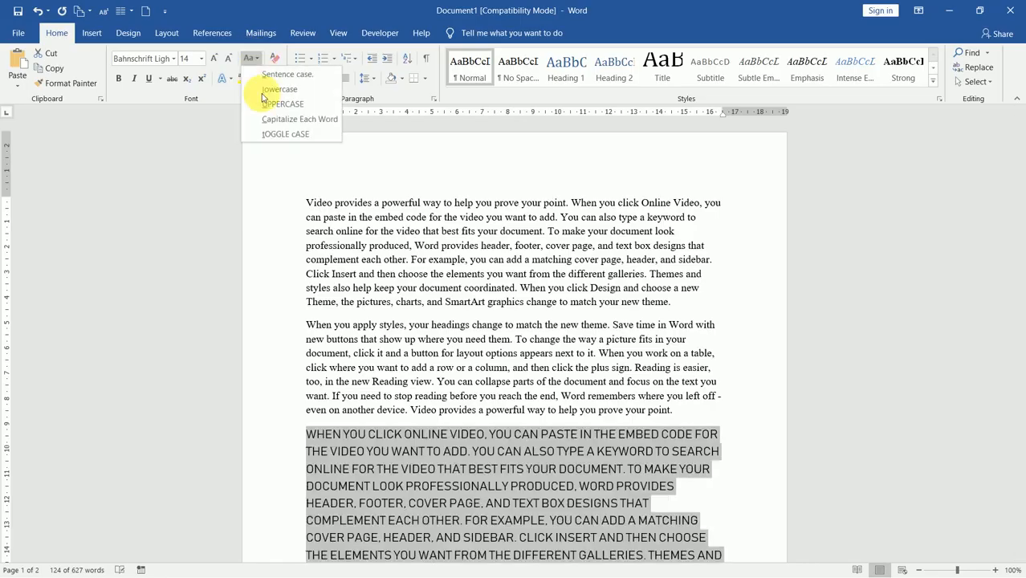
left_click(277, 120)
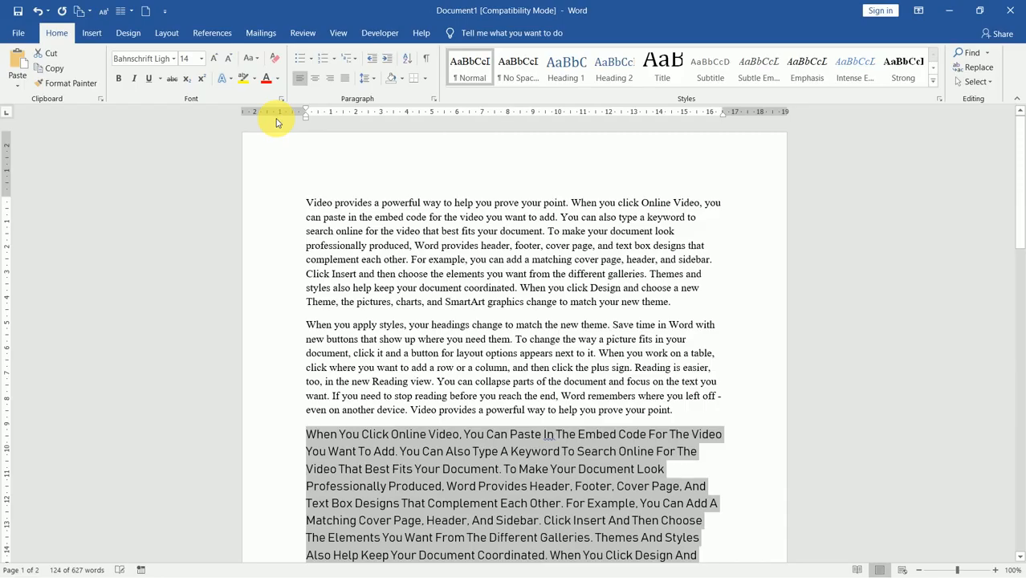
left_click(252, 59)
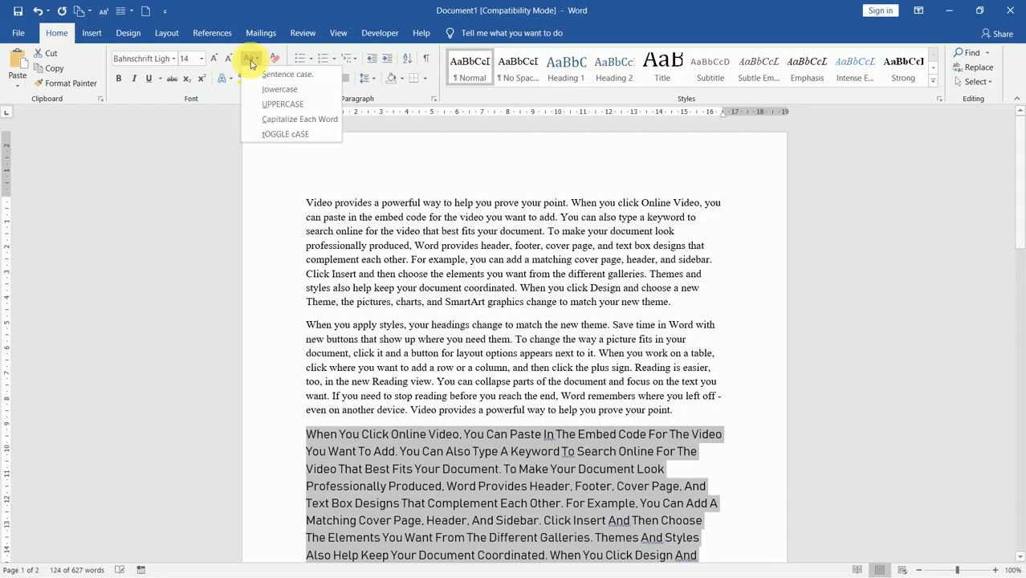
left_click(278, 135)
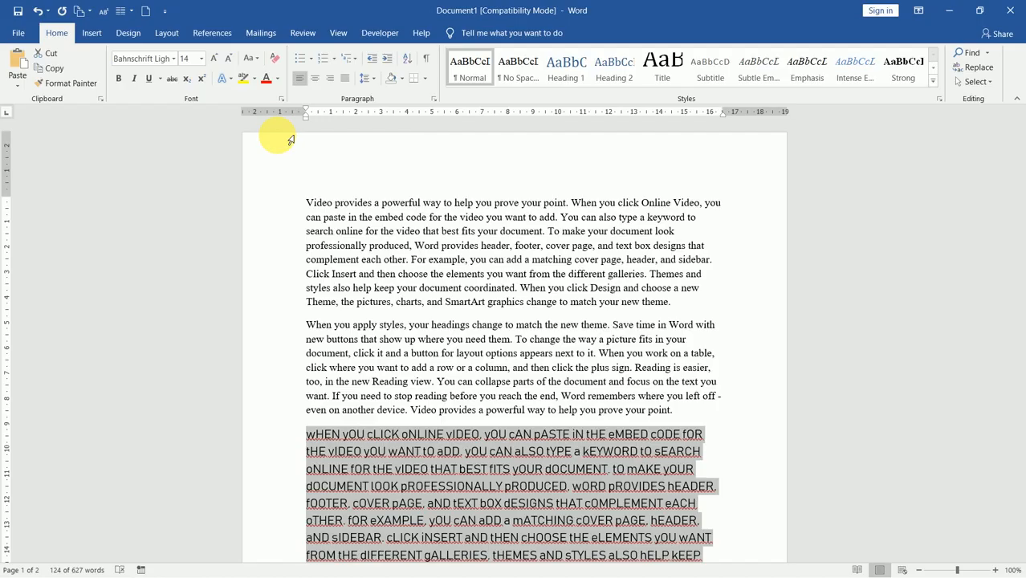
left_click(252, 58)
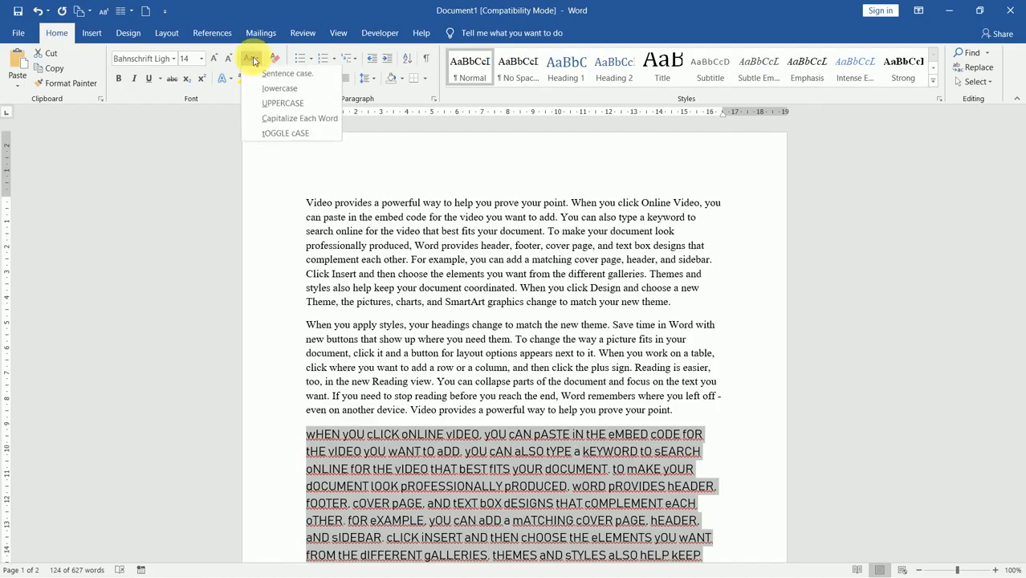
left_click(272, 104)
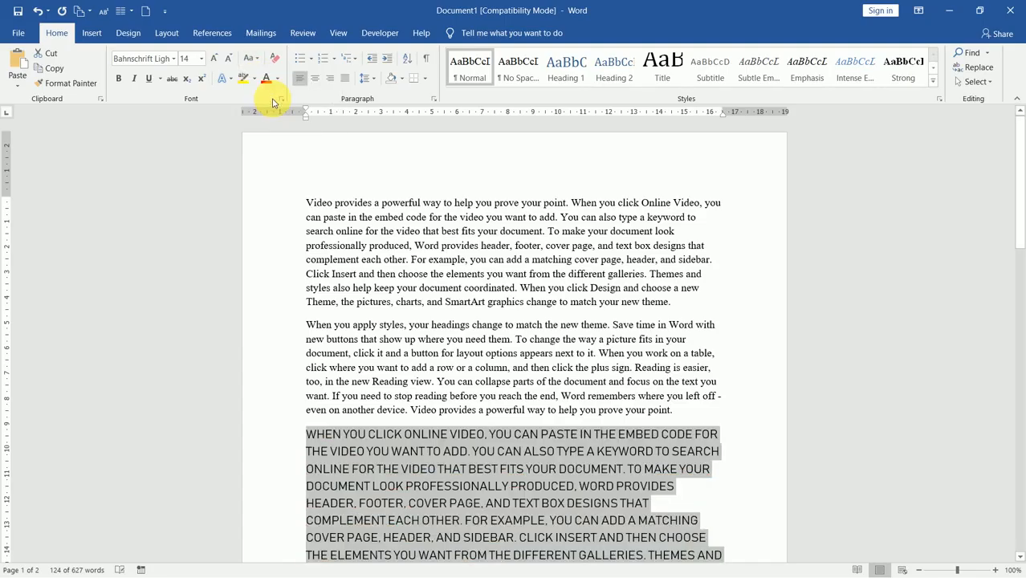
Step: Make the third paragraph's capitals bold, italic and underlined
left_click(124, 83)
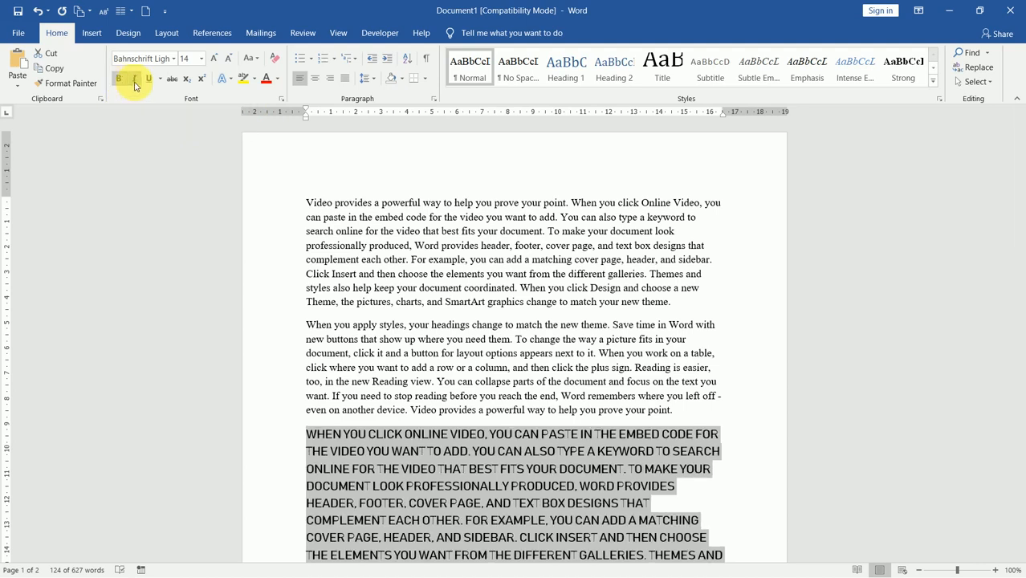
left_click(135, 85)
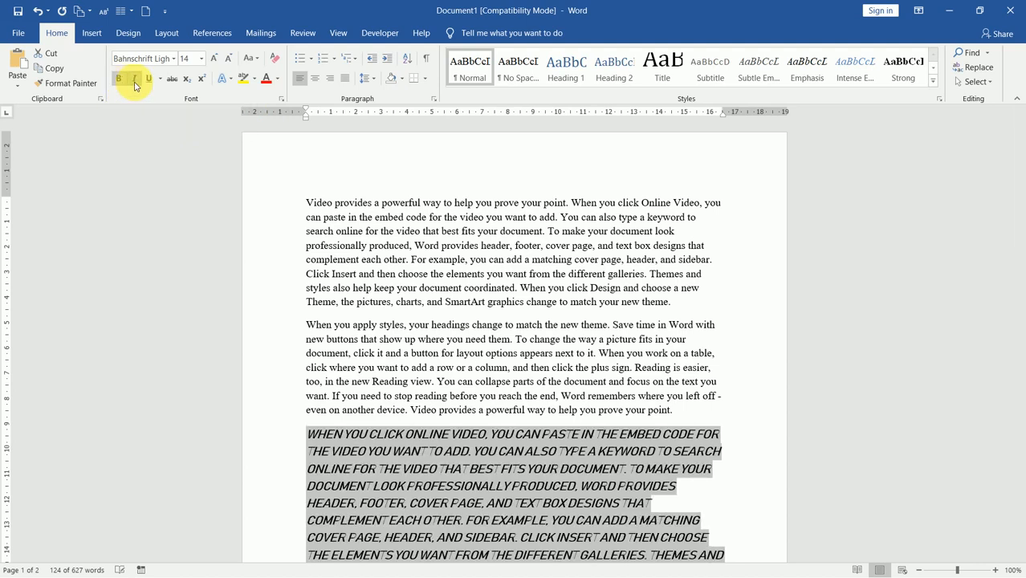
left_click(149, 82)
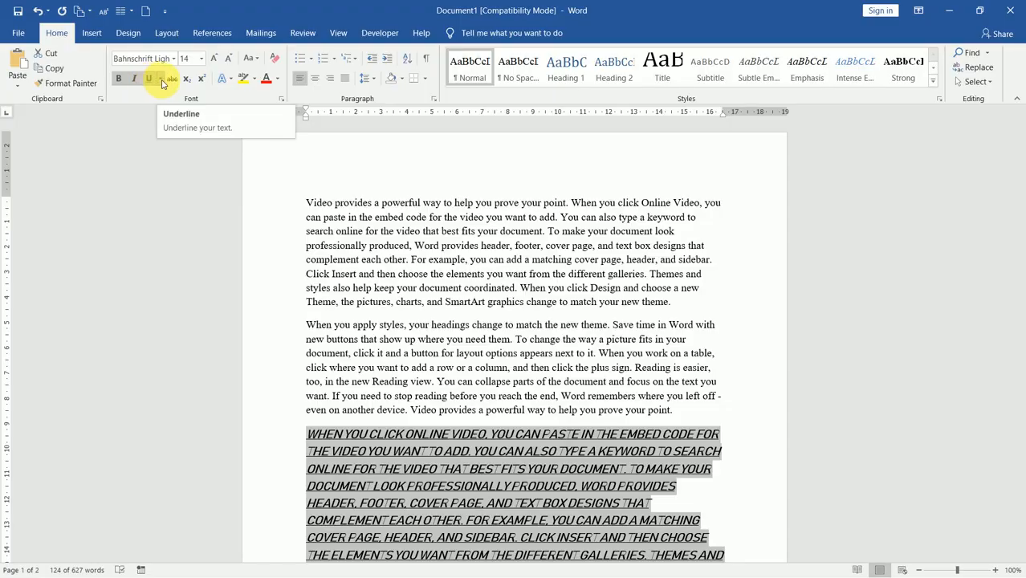
left_click(162, 79)
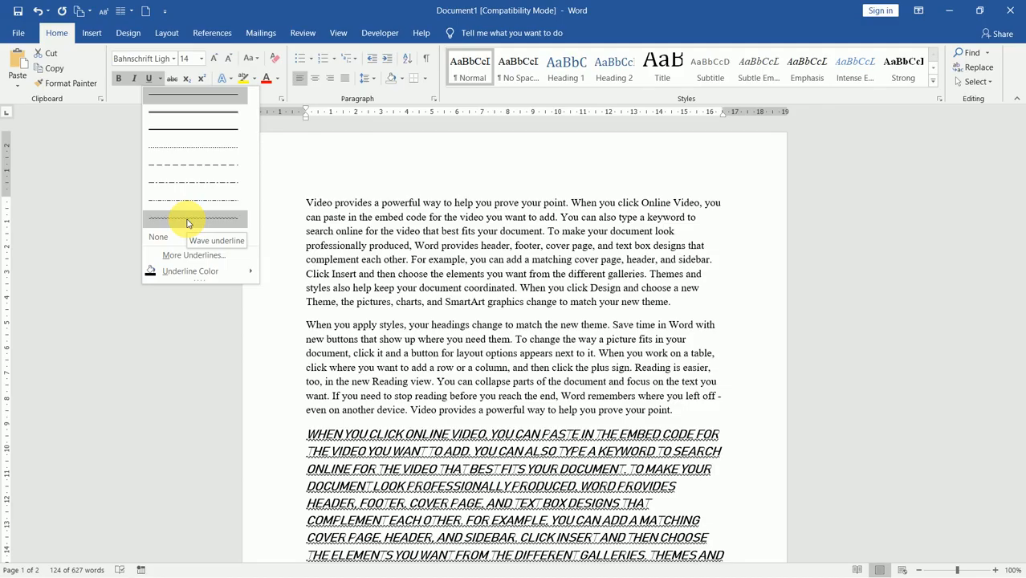
mouse_move(206, 273)
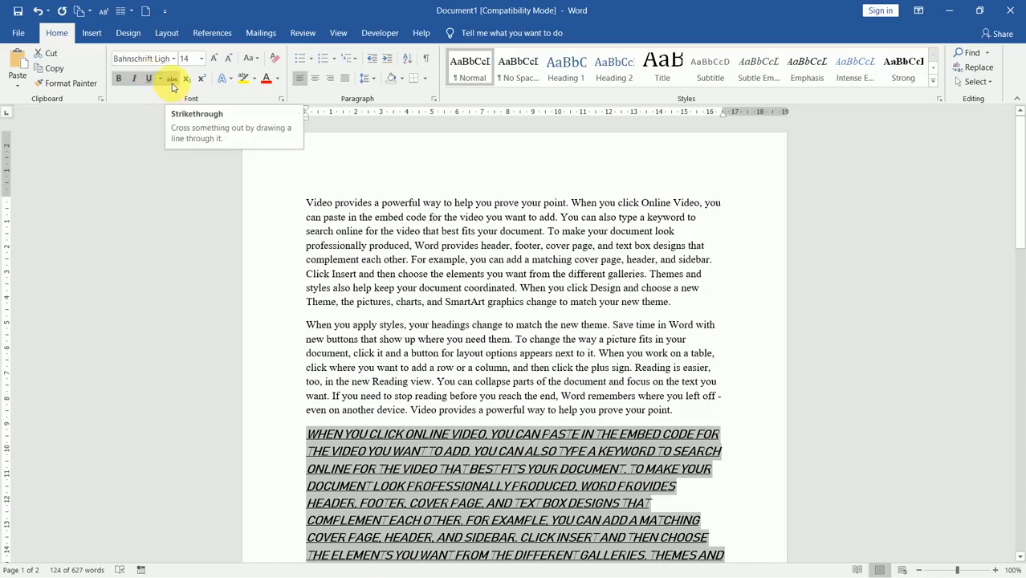
Step: Apply strikethrough to the third paragraph and deselect it
left_click(172, 84)
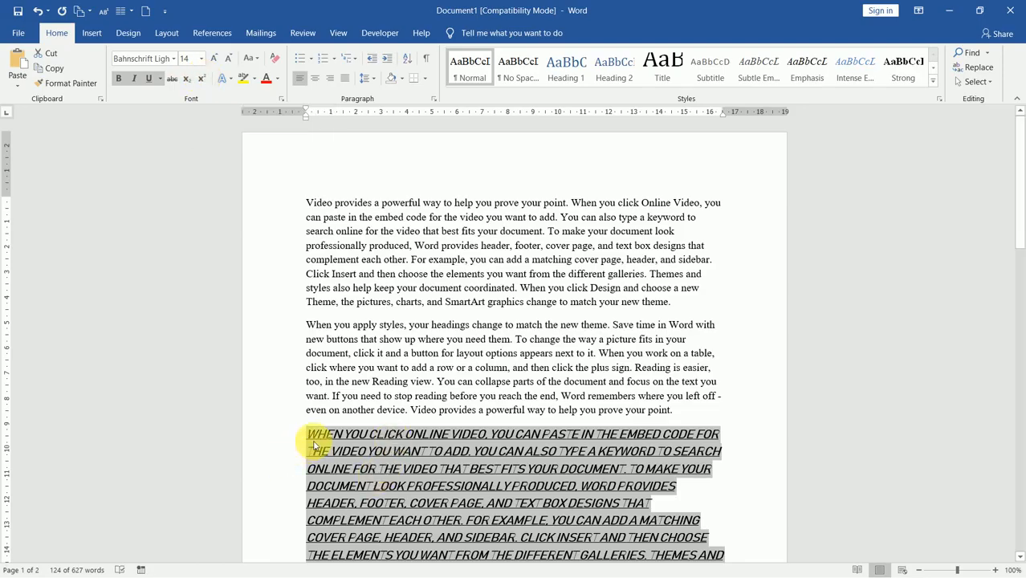
left_click(314, 447)
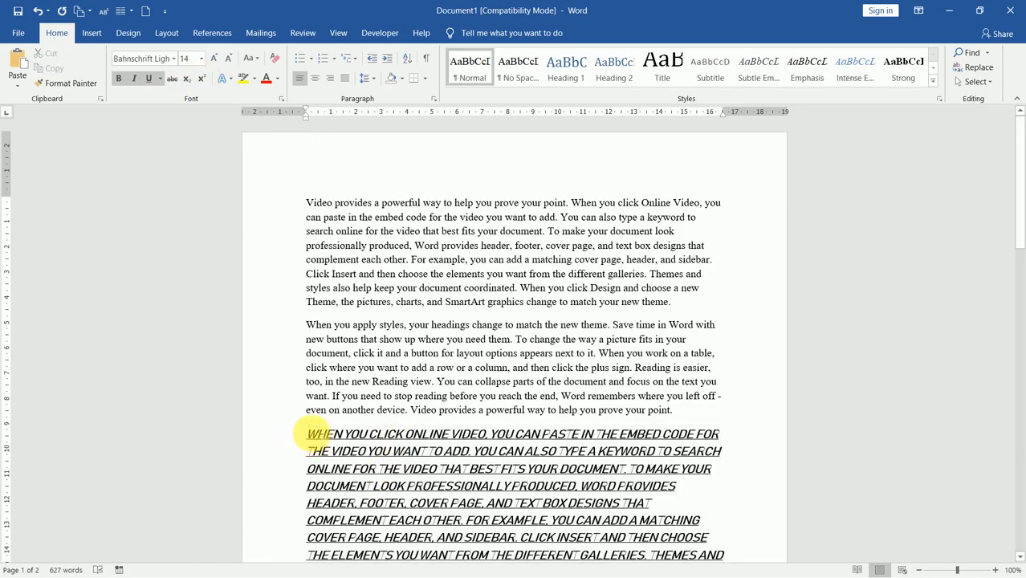
Step: Insert a new 'ax' line after the second paragraph and grow it to 48 pt
left_click(683, 415)
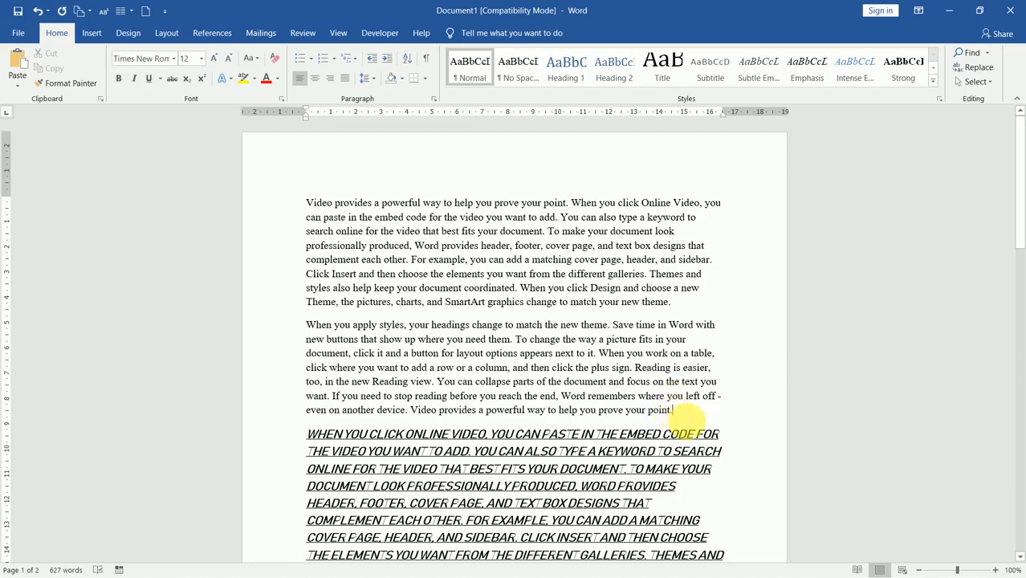
key("Return")
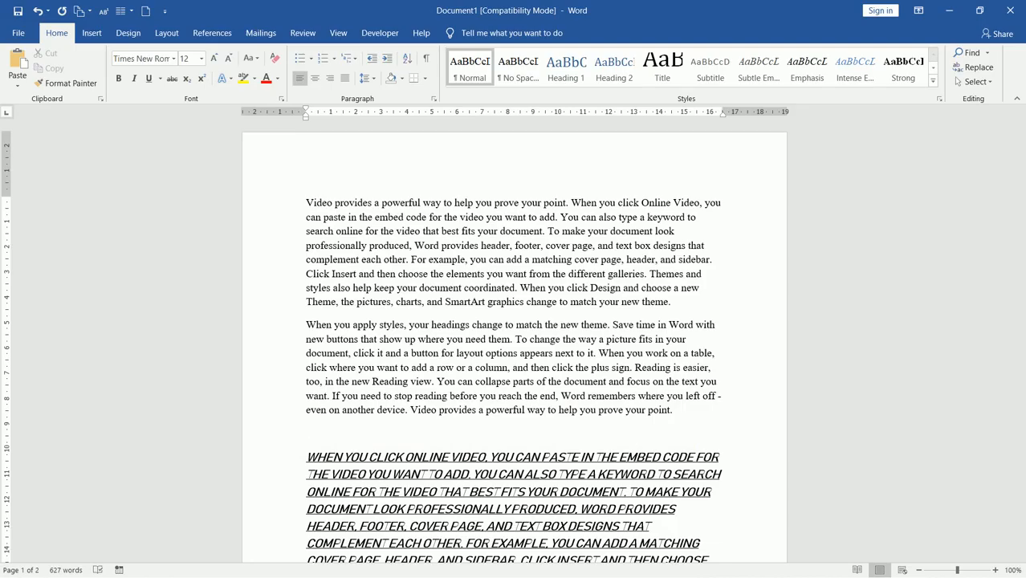
type("ax")
left_click(283, 431)
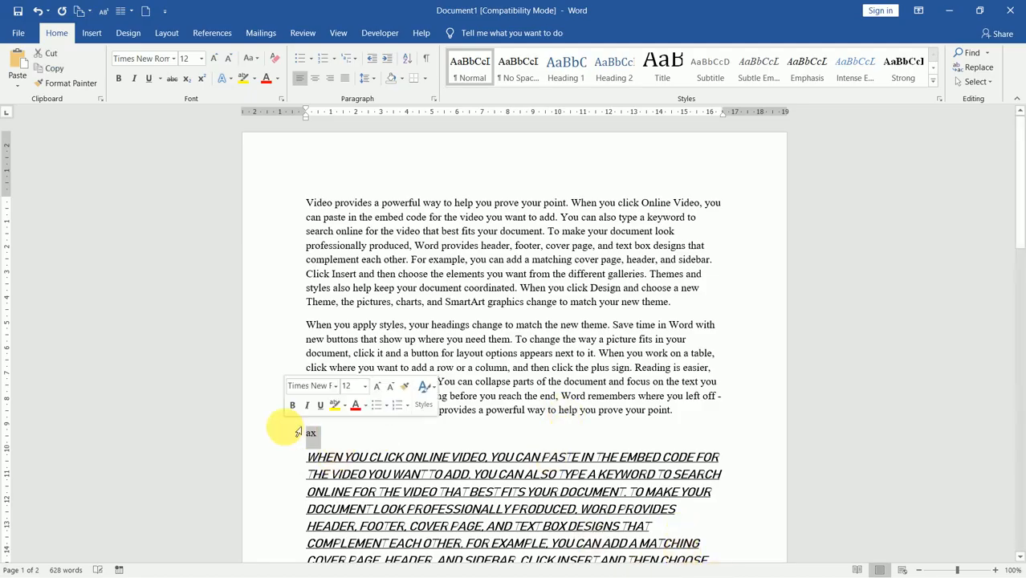
left_click(214, 59)
left_click(214, 58)
left_click(214, 58)
left_click(214, 59)
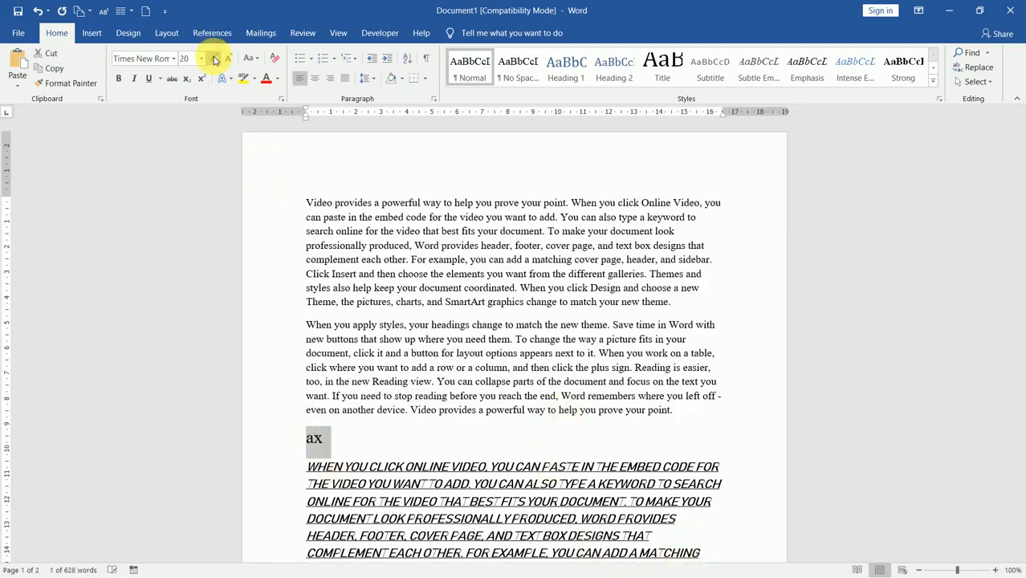
left_click(213, 58)
left_click(214, 59)
left_click(213, 59)
left_click(214, 59)
left_click(214, 59)
left_click(213, 58)
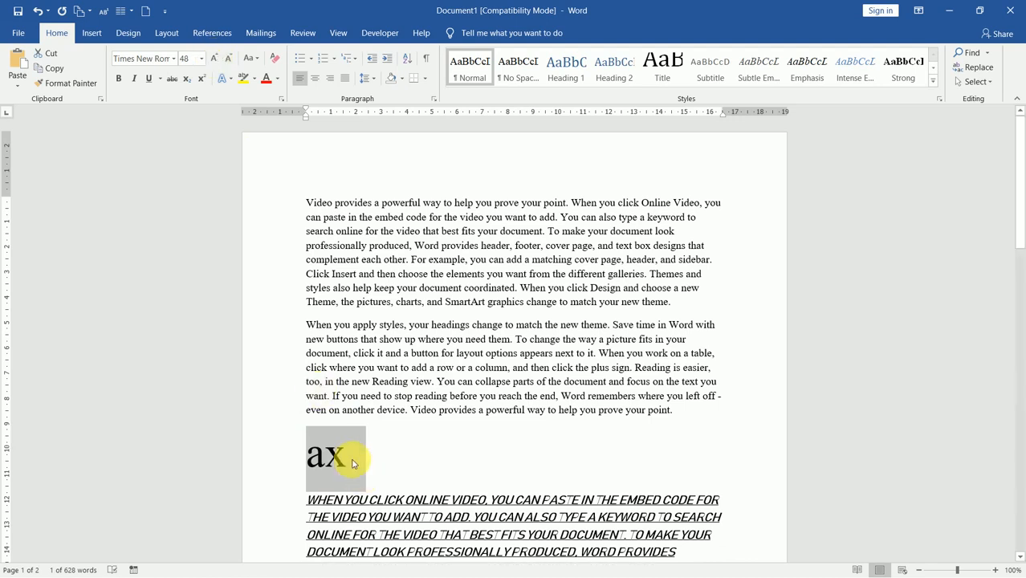
left_click(350, 461)
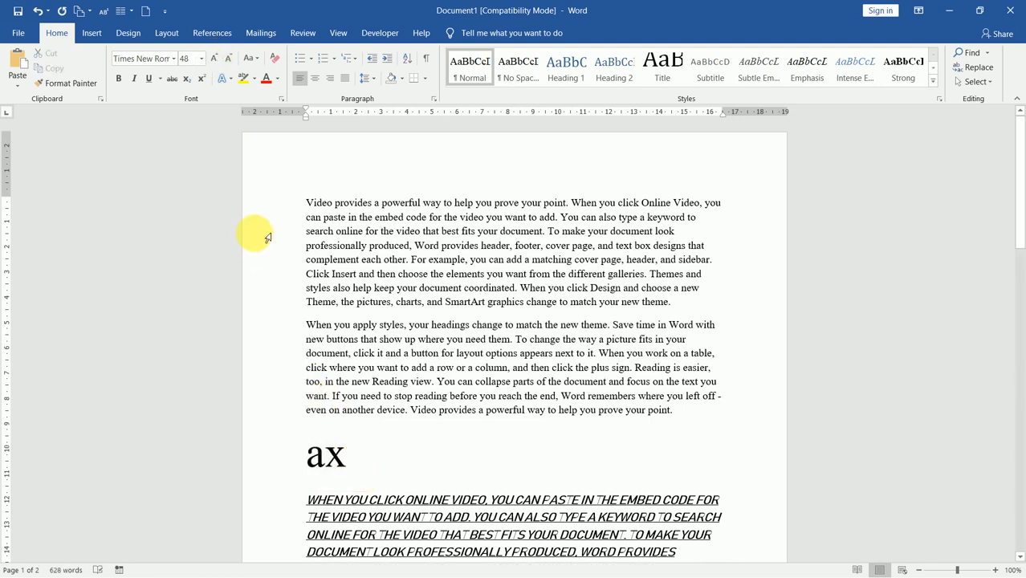
Step: Complete the line as Ax²+H₂O using a superscript 2 and a subscript 2, then select it
left_click(206, 84)
type("2")
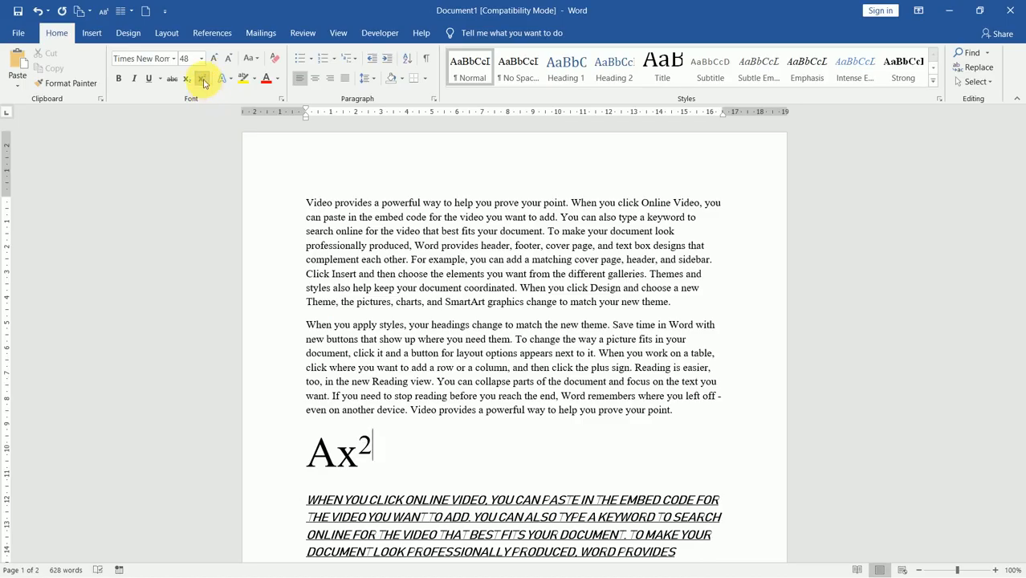
left_click(202, 79)
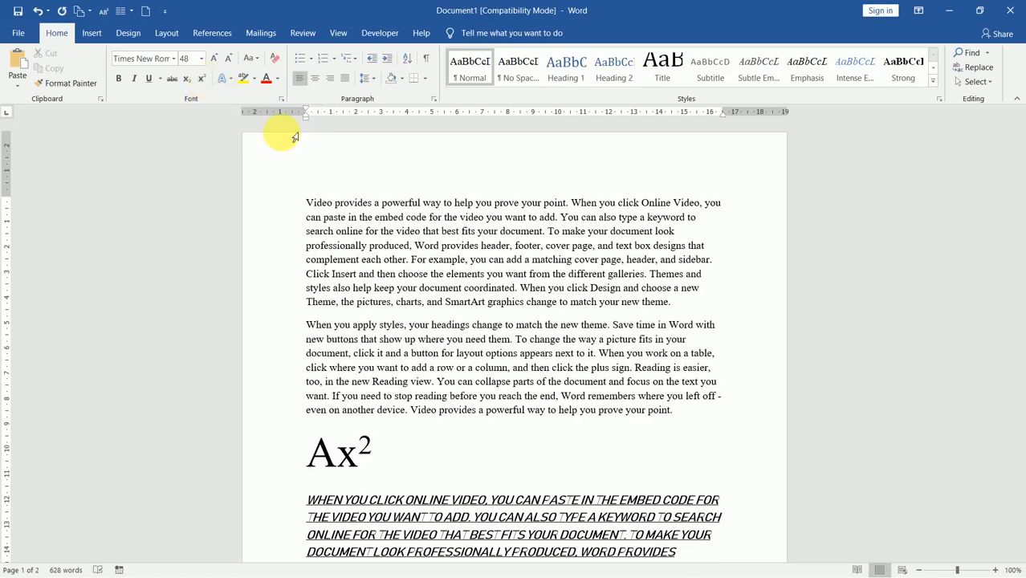
type("+H")
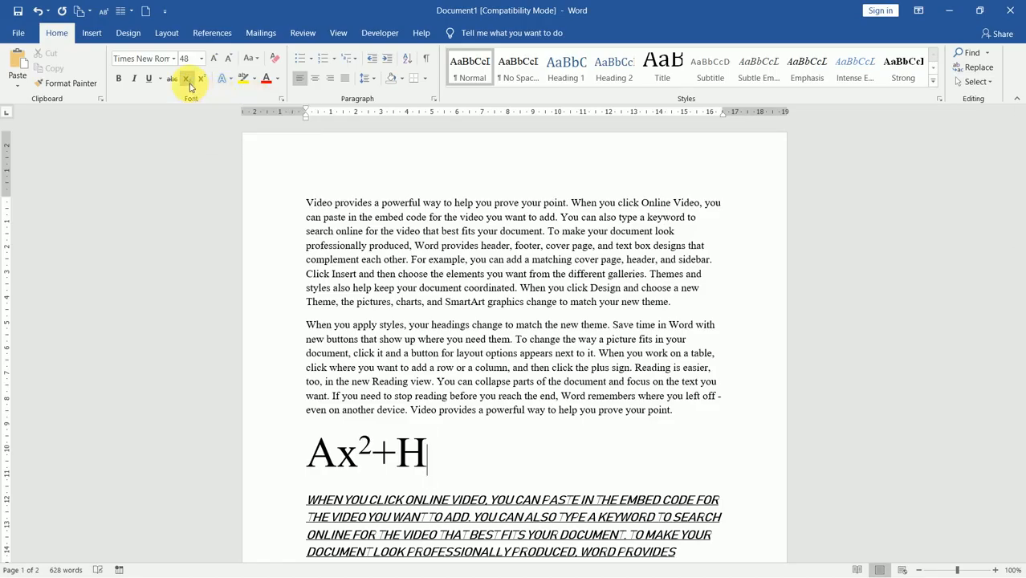
left_click(188, 83)
type("2")
left_click(189, 82)
type("O")
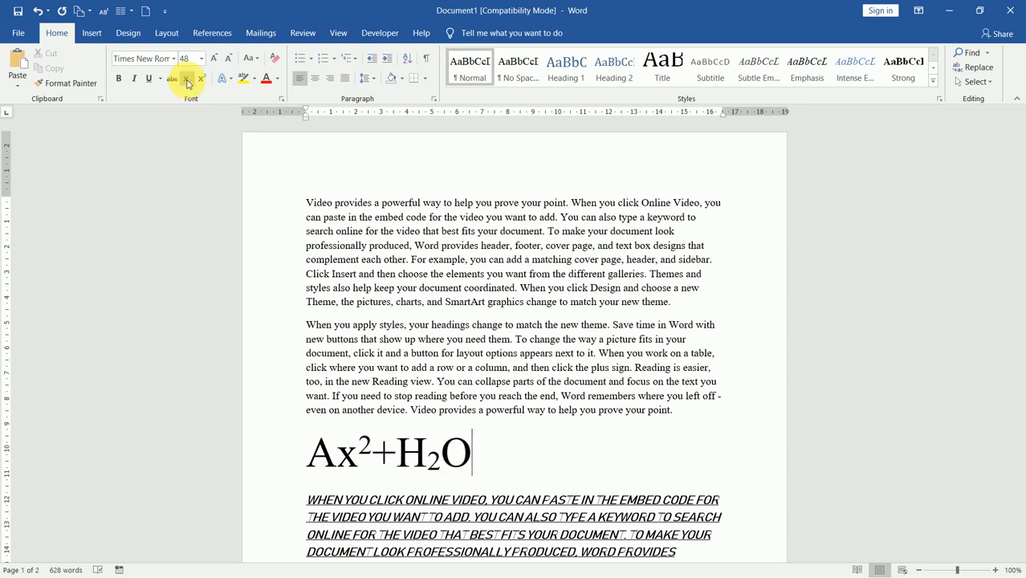
left_click(283, 454)
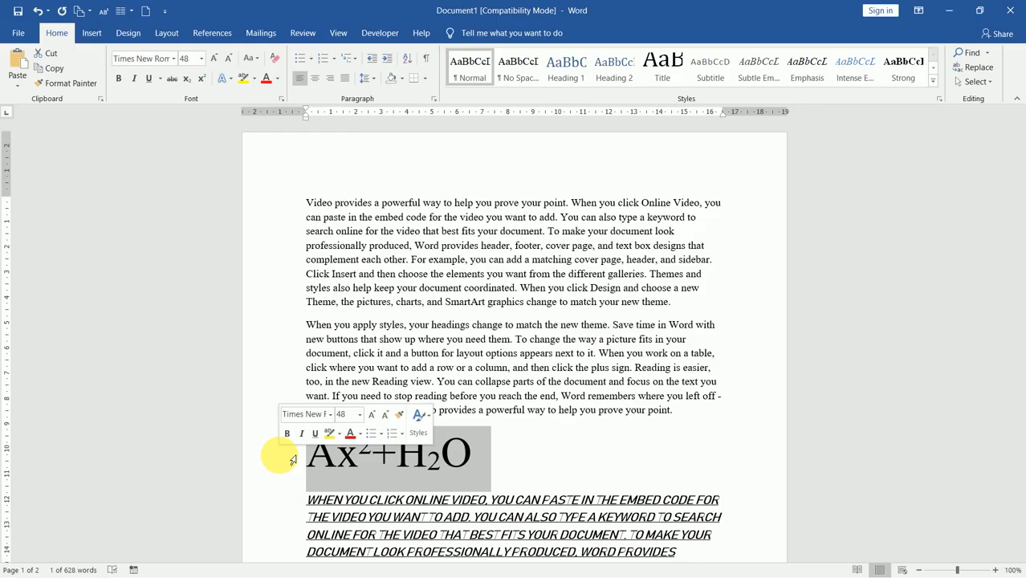
Step: Apply the cyan gradient 'A' style from Text Effects and Typography to the formula
left_click(225, 79)
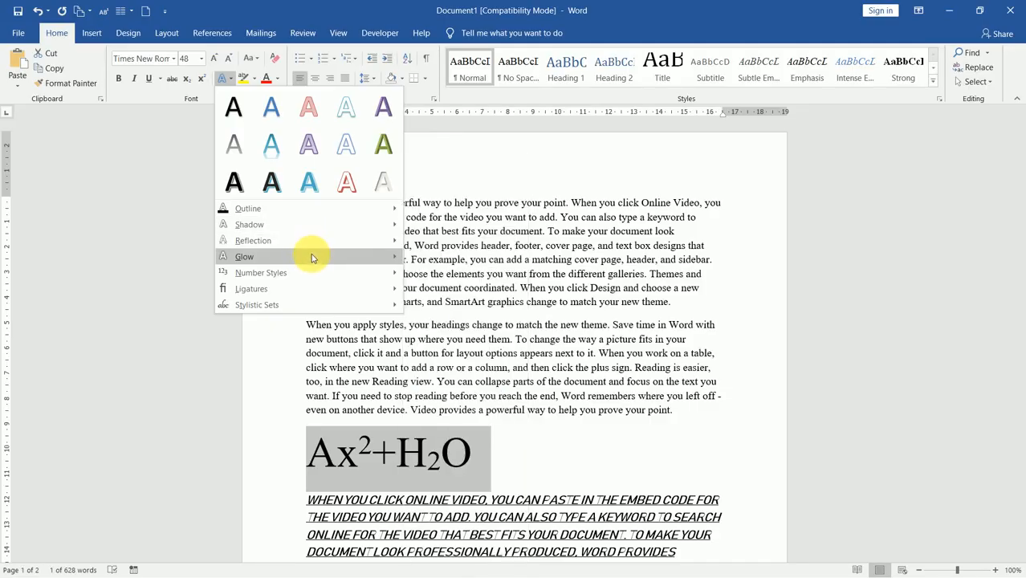
mouse_move(311, 277)
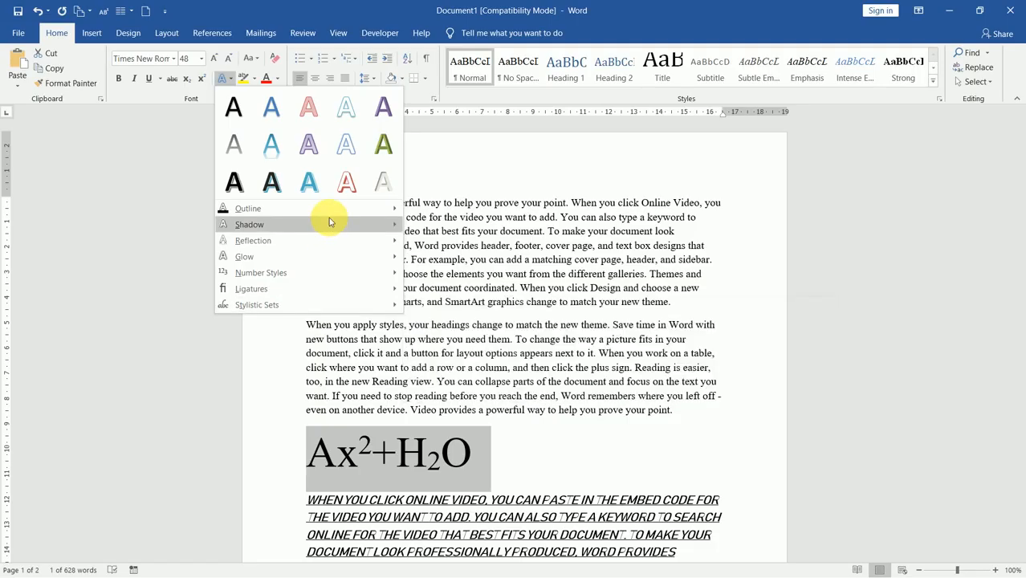
mouse_move(329, 221)
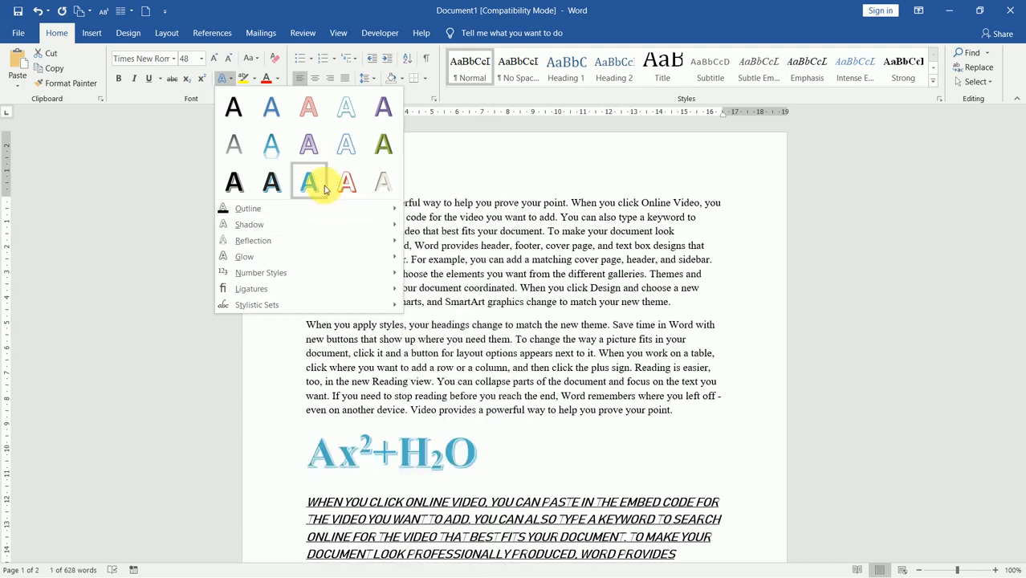
left_click(325, 189)
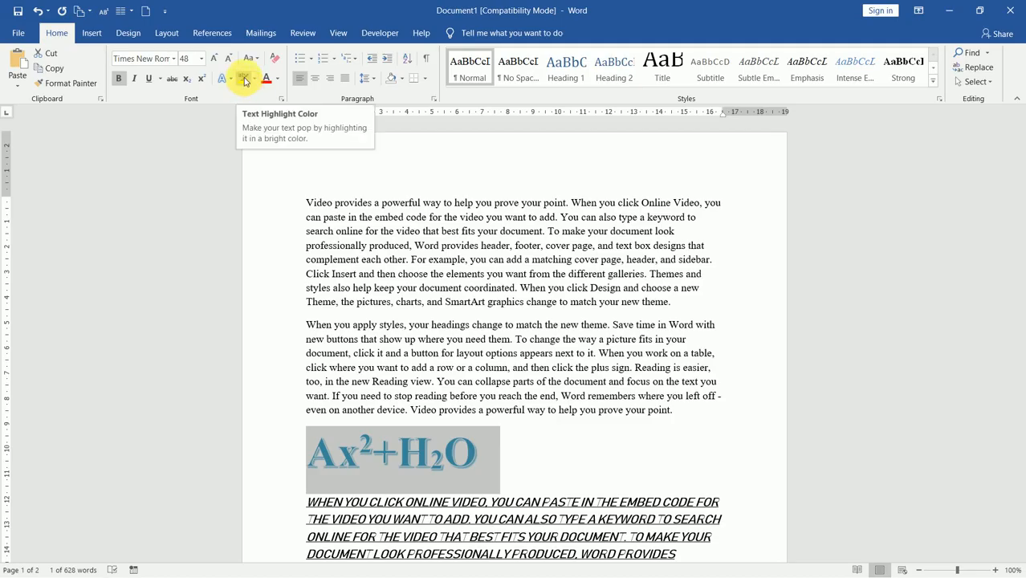
left_click(305, 324)
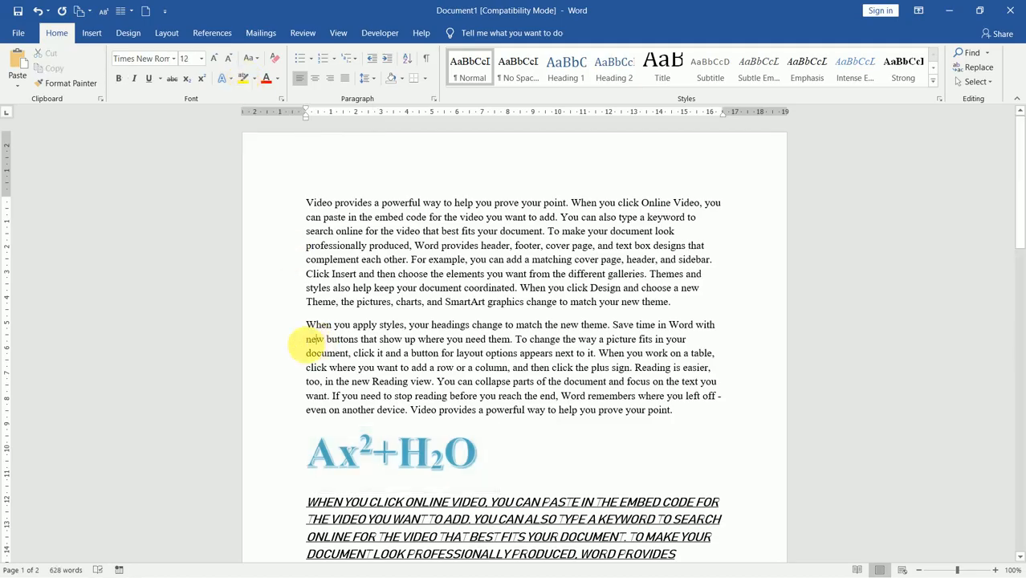
left_click(297, 340)
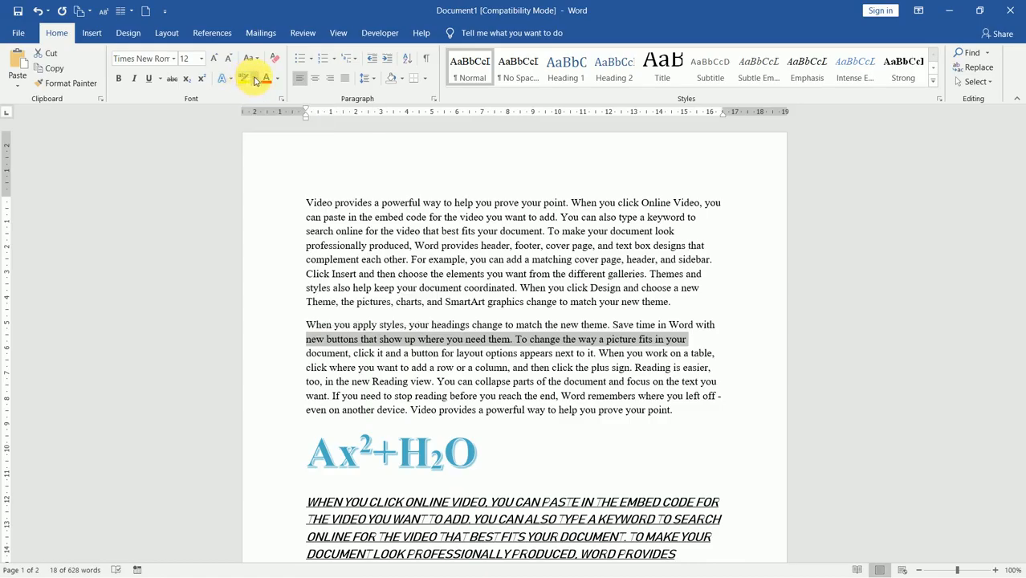
left_click(255, 80)
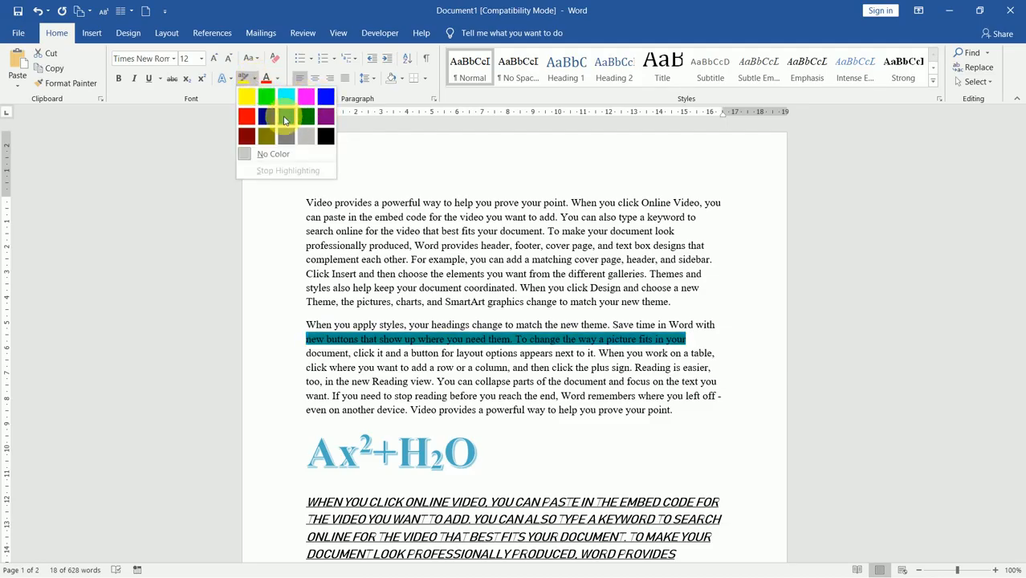
left_click(306, 97)
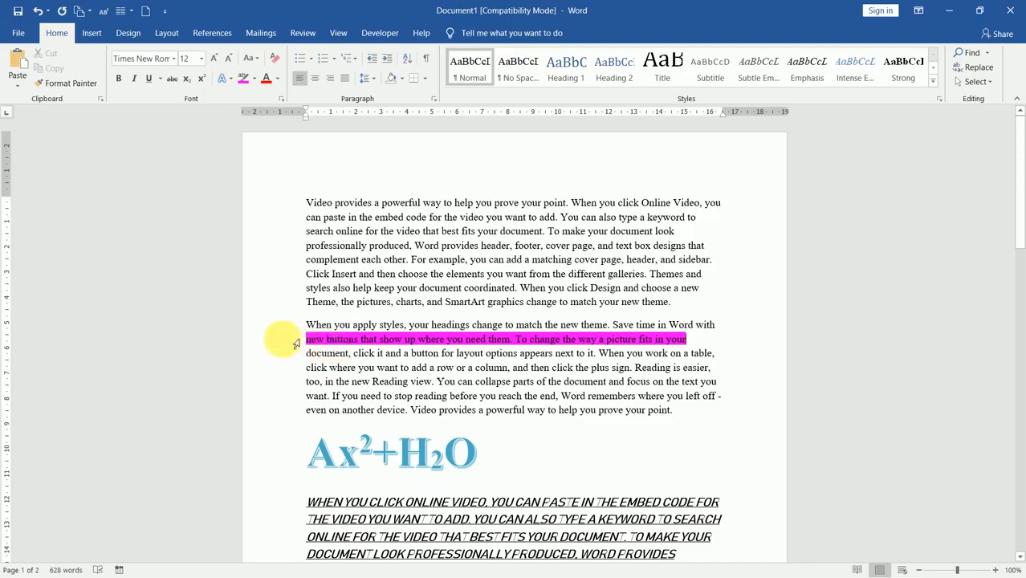
left_click(295, 344)
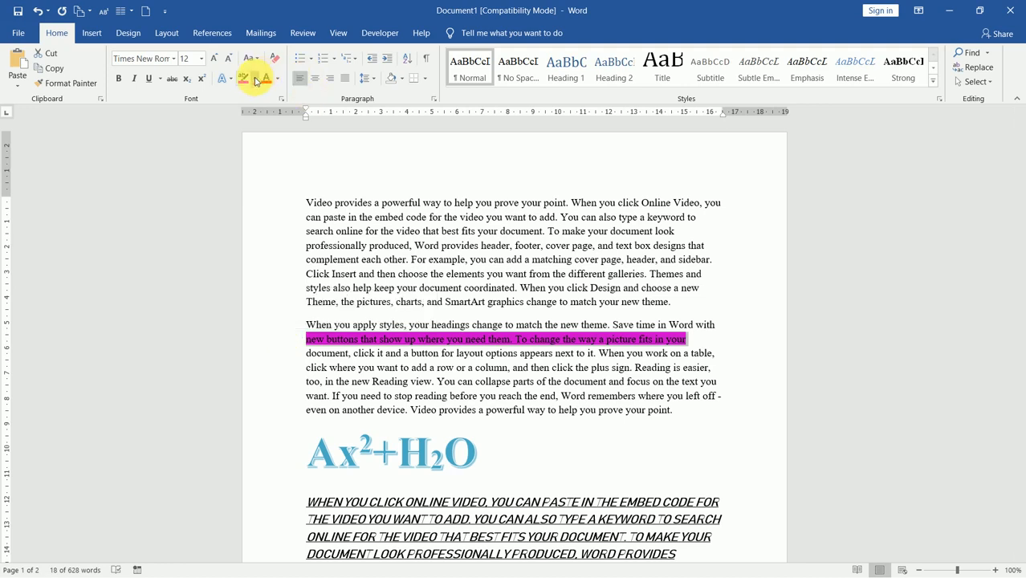
left_click(256, 81)
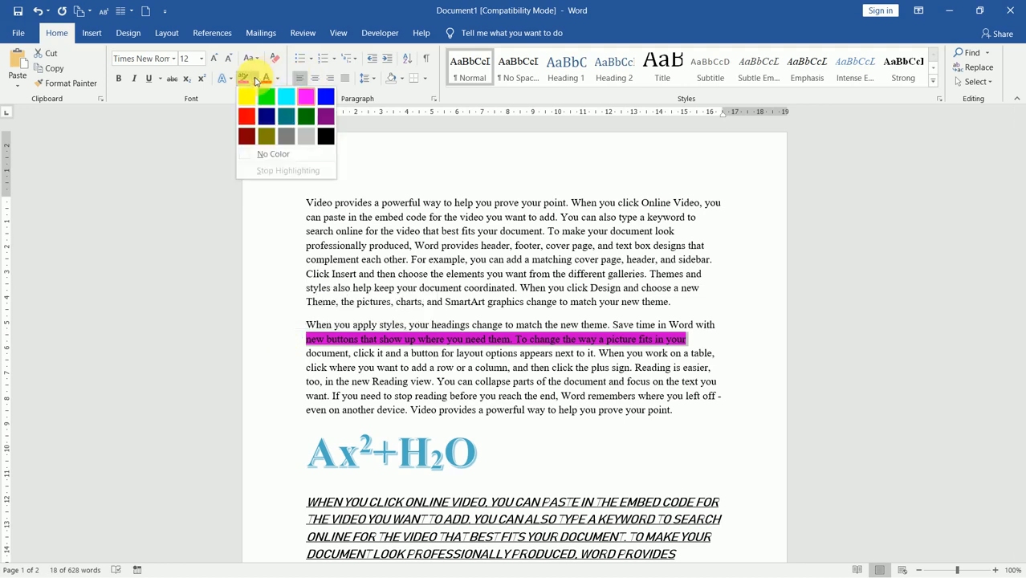
left_click(286, 155)
key("Right")
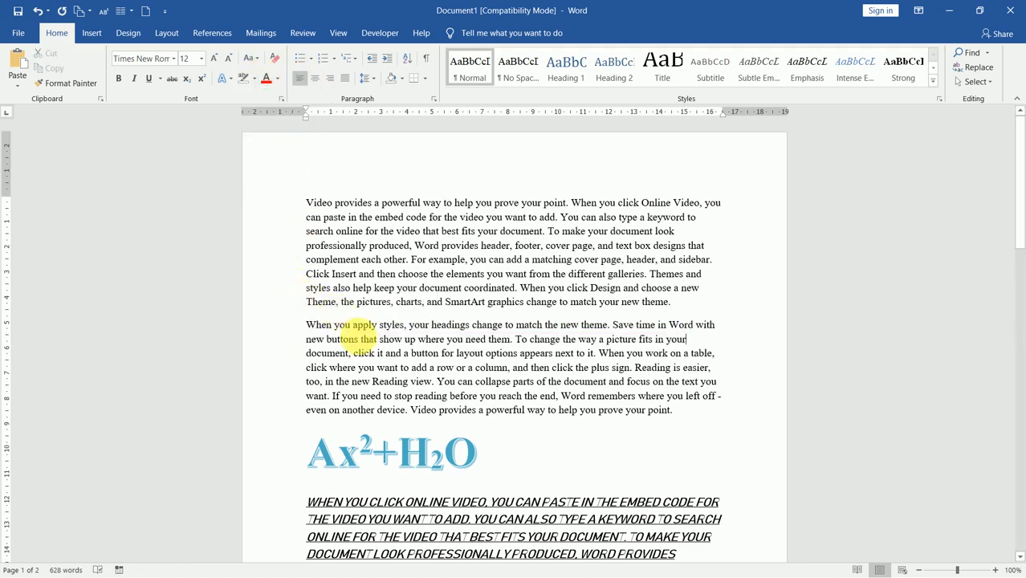
left_click(356, 340)
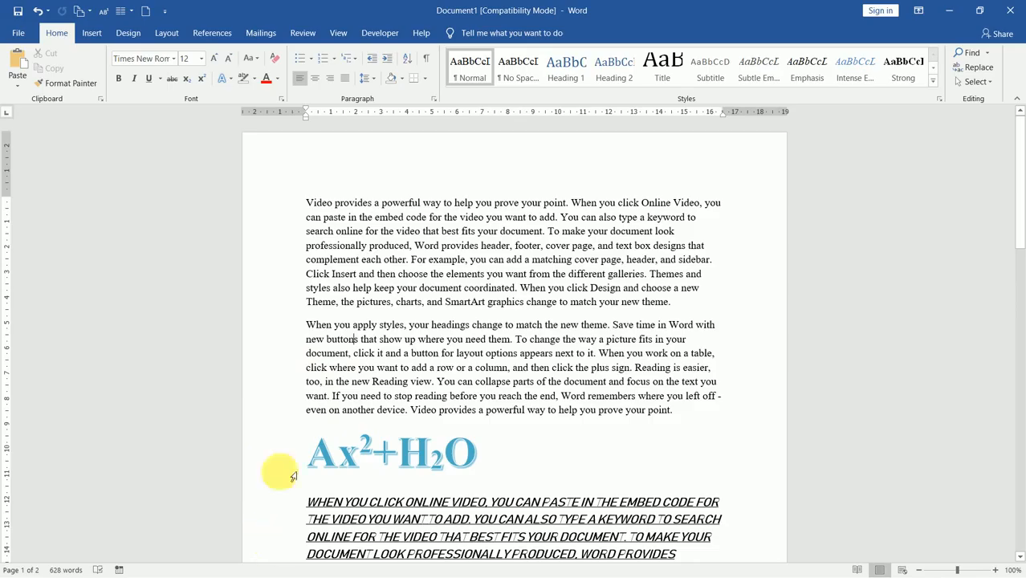
Step: Colour the Ax²+H₂O line red, then clear all its formatting back to plain 12 pt
left_click(273, 473)
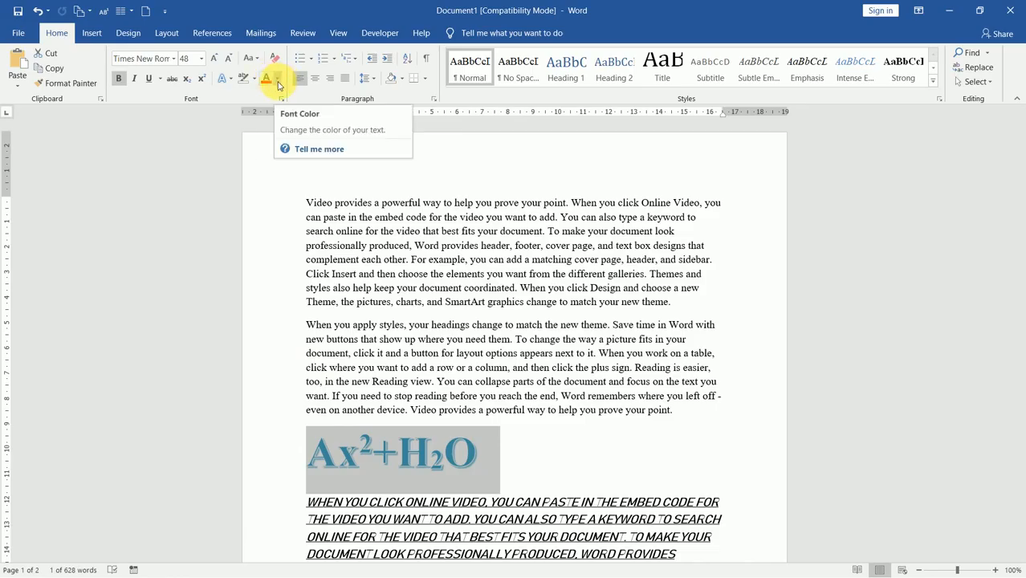
left_click(278, 83)
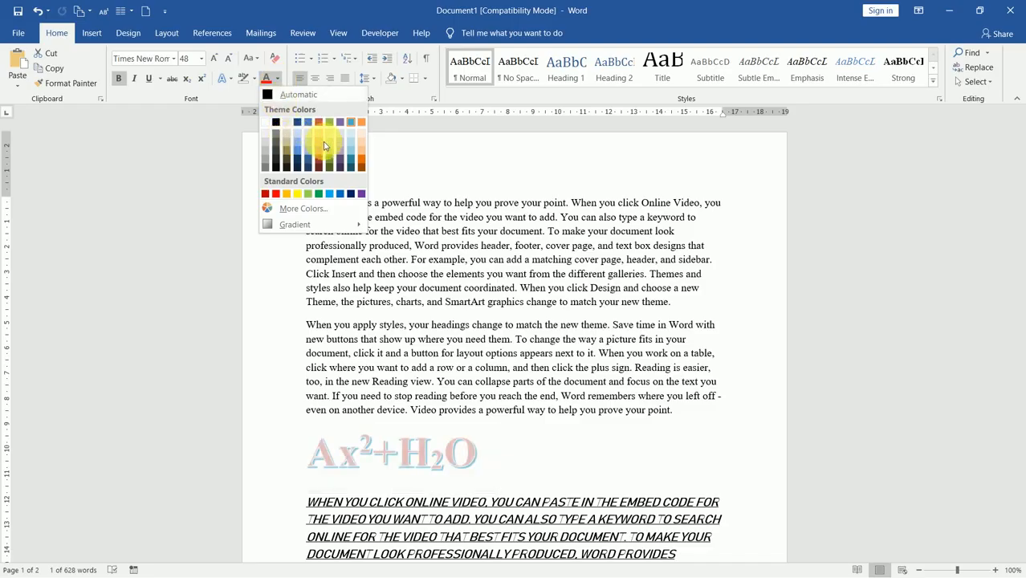
left_click(275, 195)
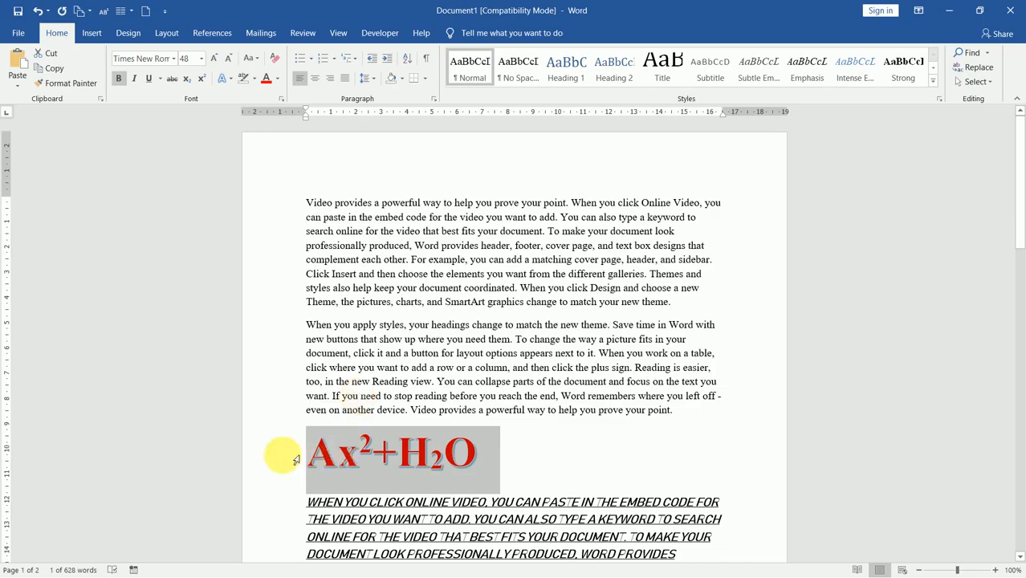
left_click(273, 63)
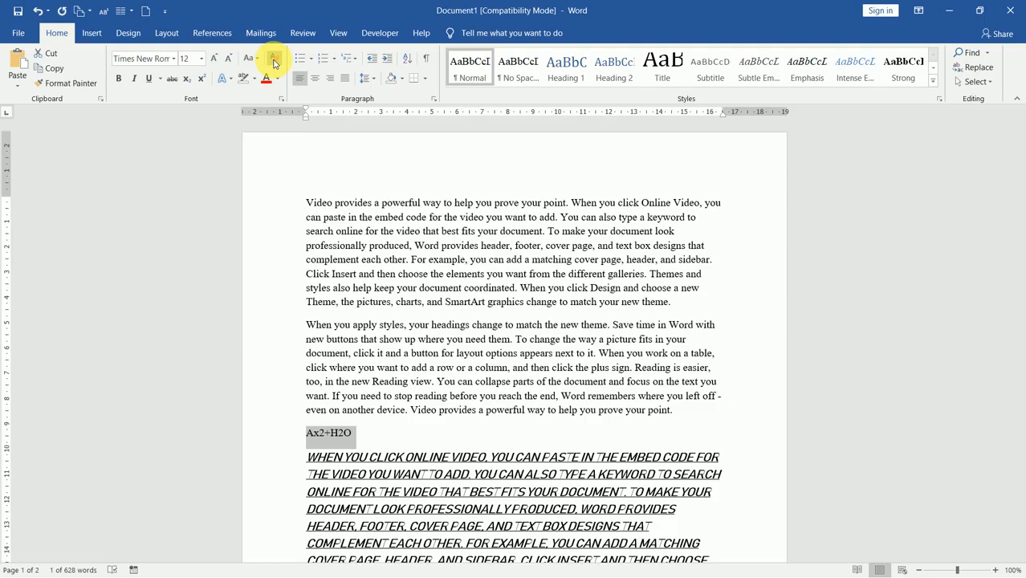
Step: Undo Clear All Formatting with Ctrl+Z to bring back the red 48 pt formula
key("ctrl+z")
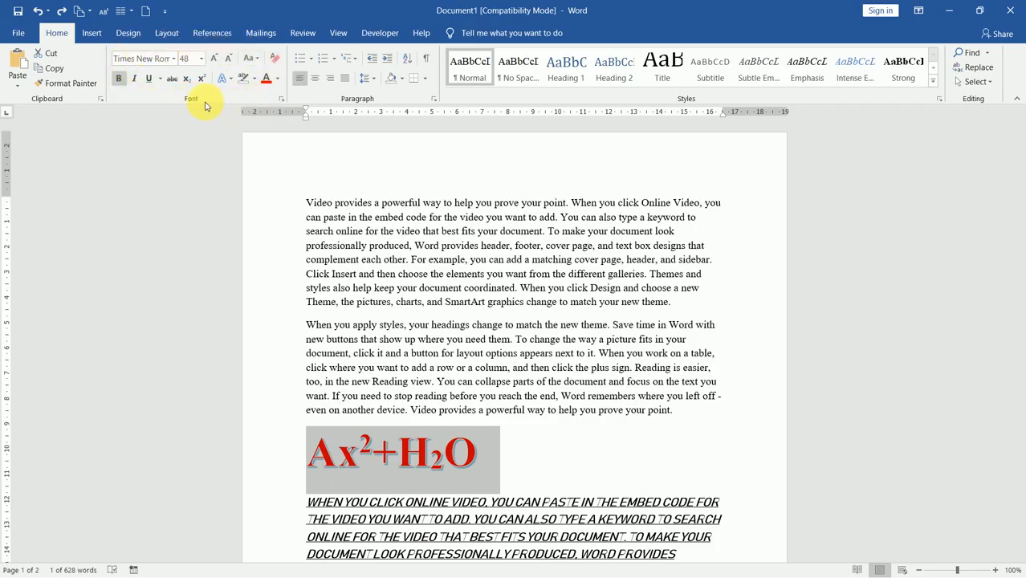
Step: Open the Font dialog for the Times New Roman Bold 48 formula, keeping Underline style at (none)
left_click(281, 101)
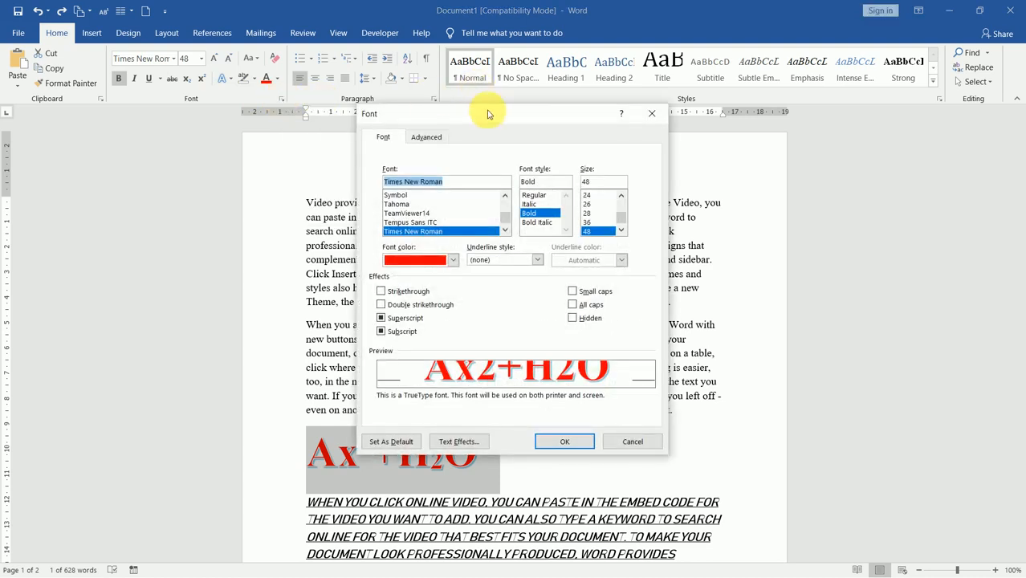
left_click_drag(497, 112, 545, 41)
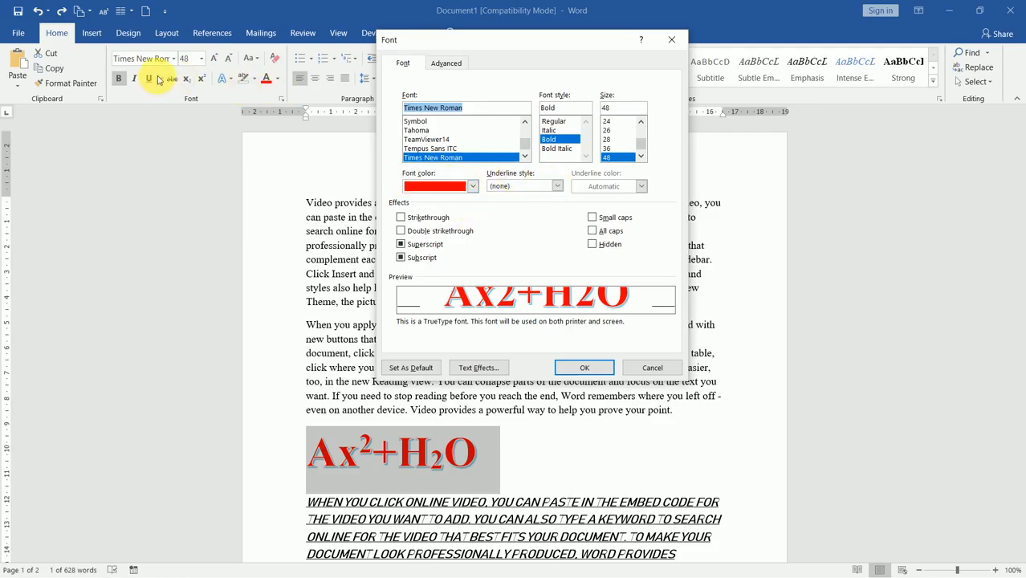
left_click(558, 187)
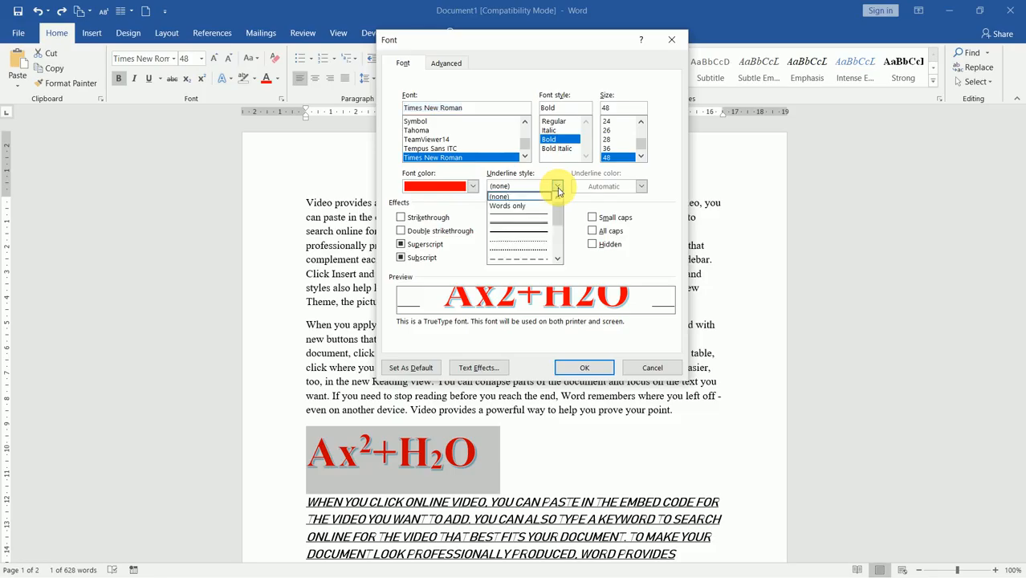
left_click_drag(558, 207, 554, 185)
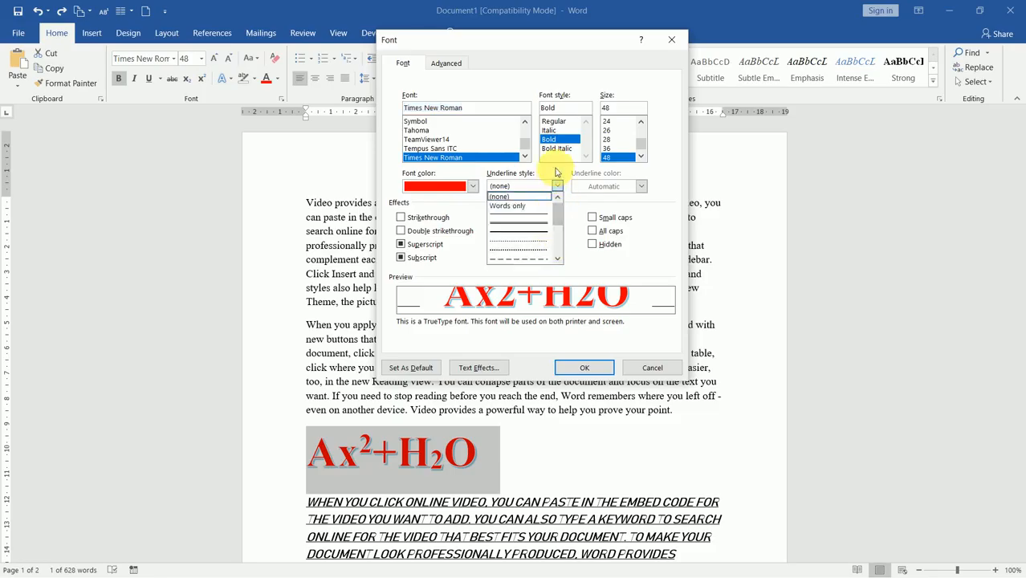
left_click(557, 165)
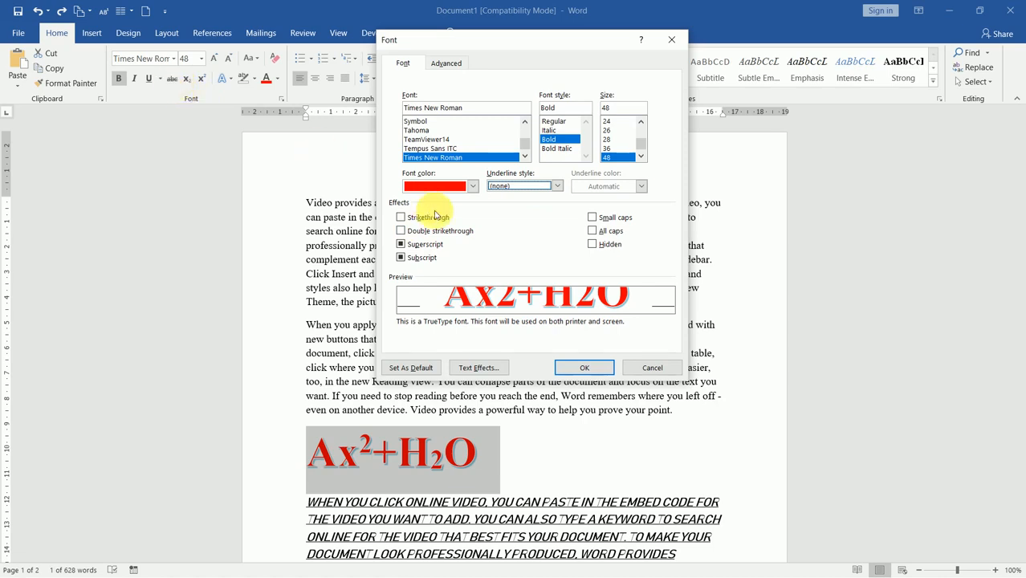
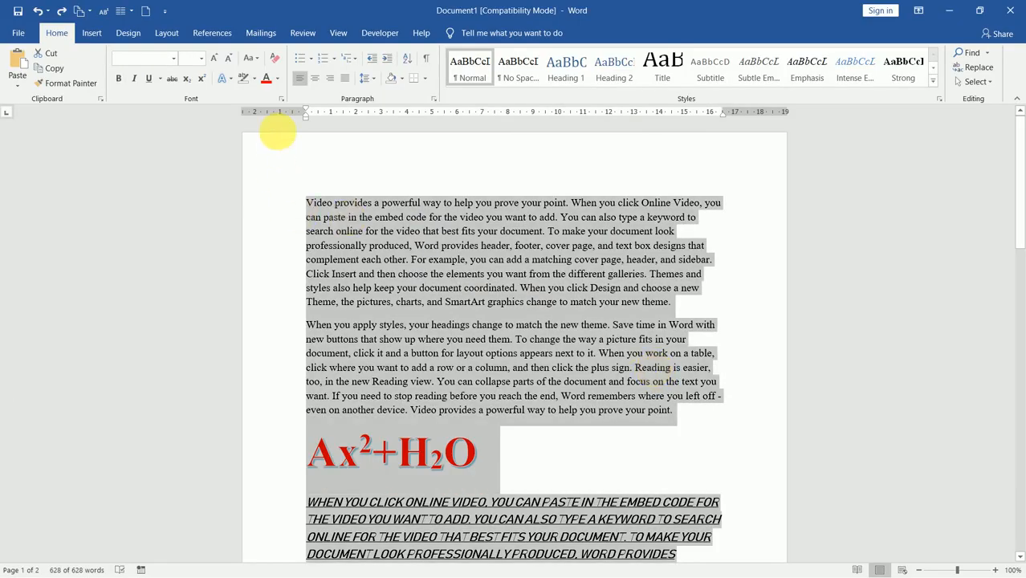
Step: Hide the selected formula text with the Font dialog's Hidden effect
left_click(282, 98)
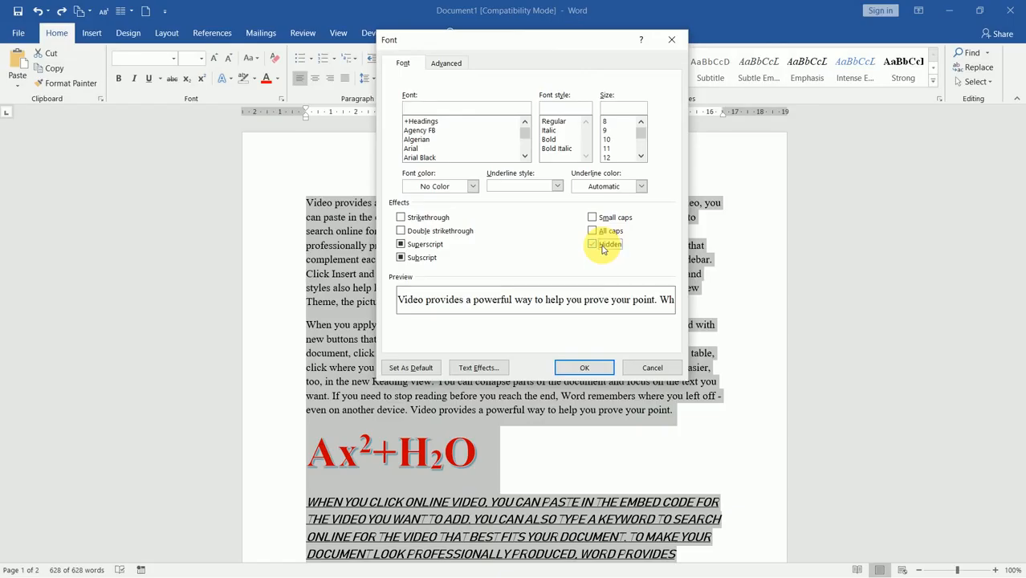
left_click(602, 248)
left_click(592, 371)
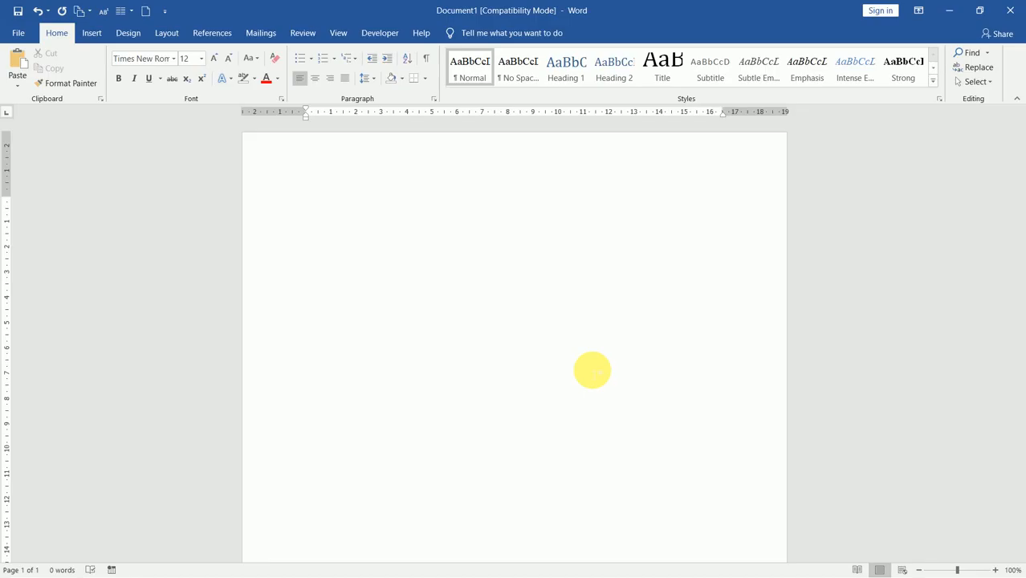
double_click(592, 370)
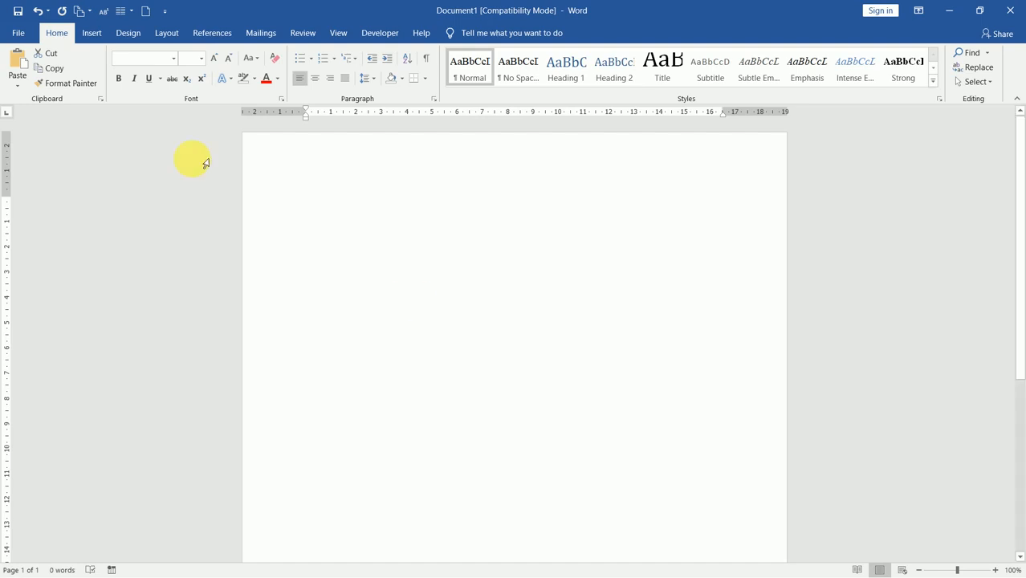
Step: Make the hidden text visible again and clear the selection
left_click(281, 99)
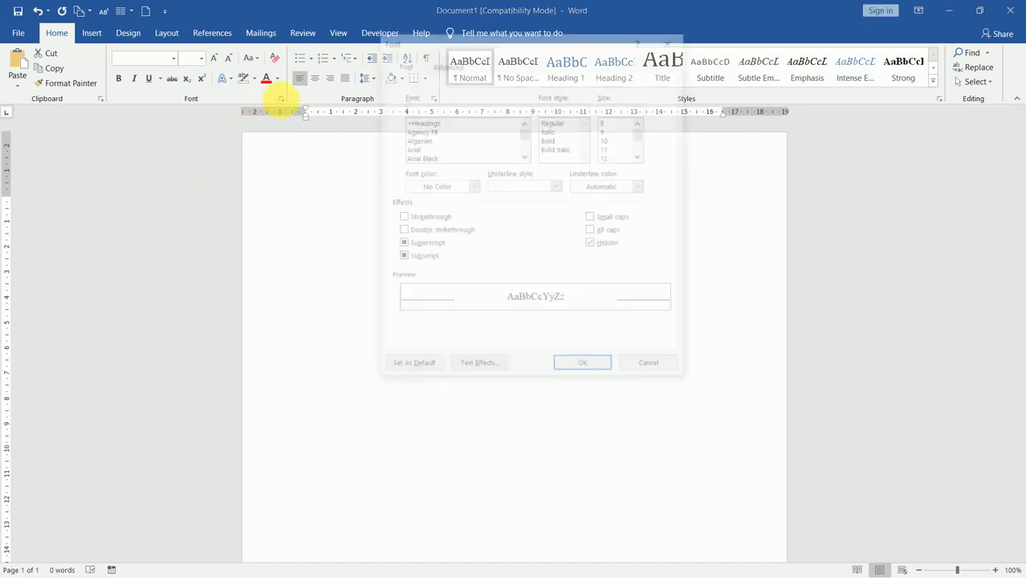
left_click(592, 245)
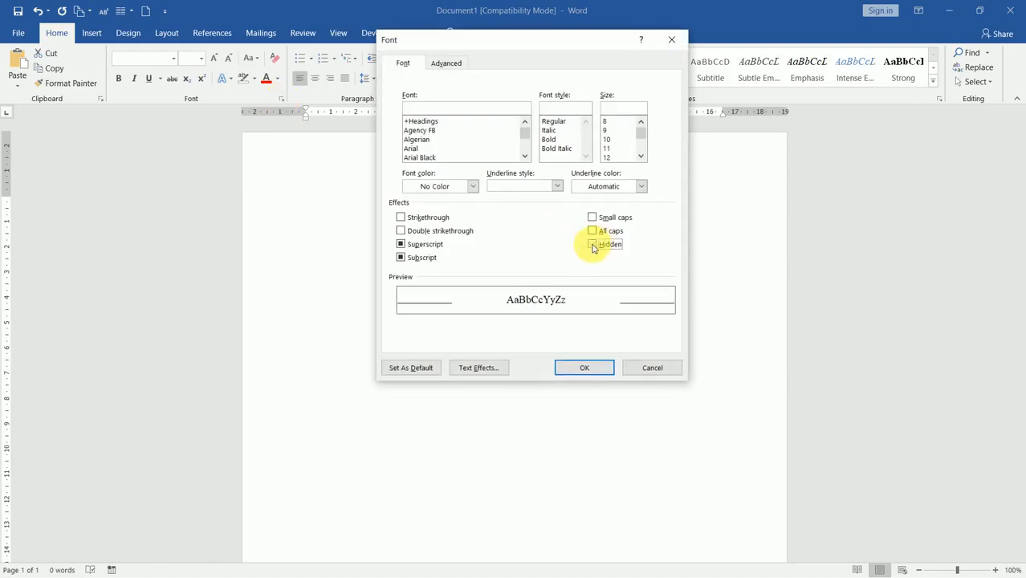
left_click(604, 371)
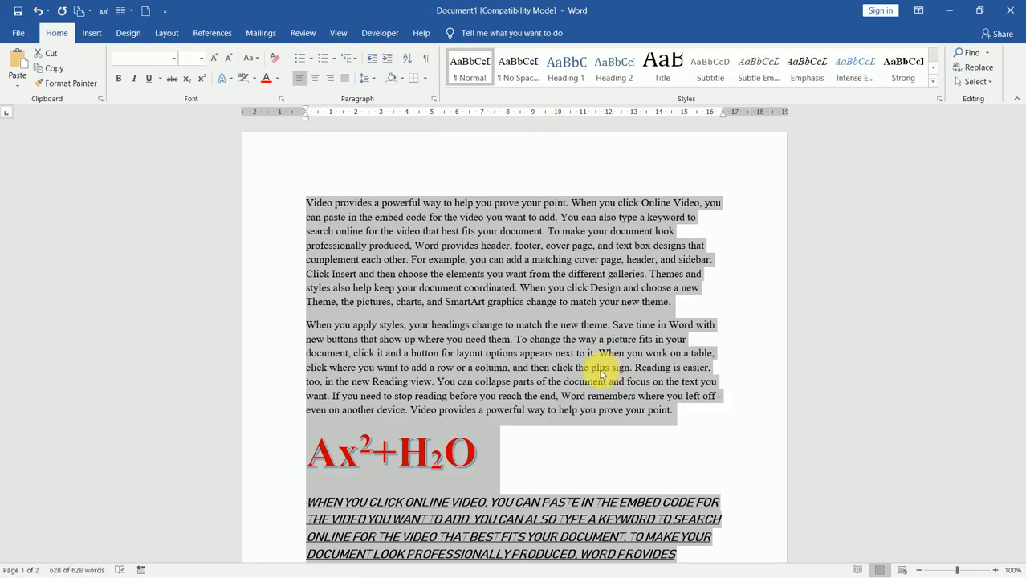
left_click(526, 366)
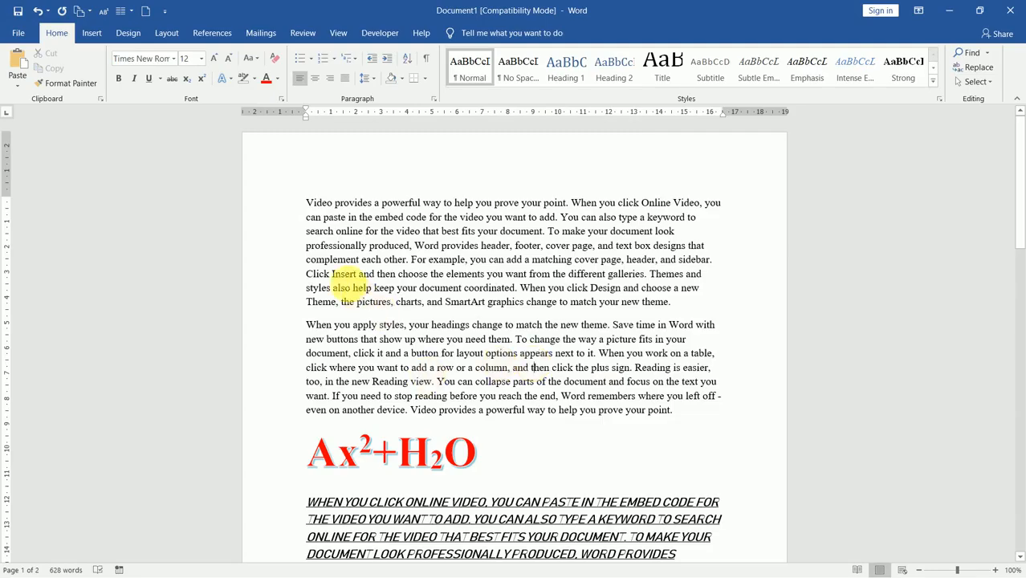
Step: Set the first paragraph's character spacing to Expanded by 10 pt
left_click_drag(307, 202, 675, 304)
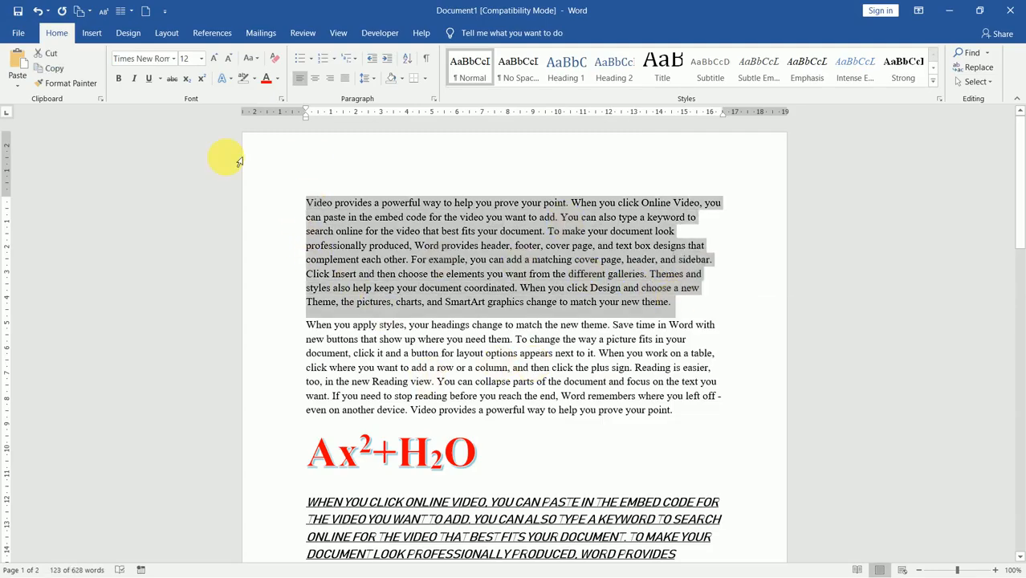
left_click(280, 100)
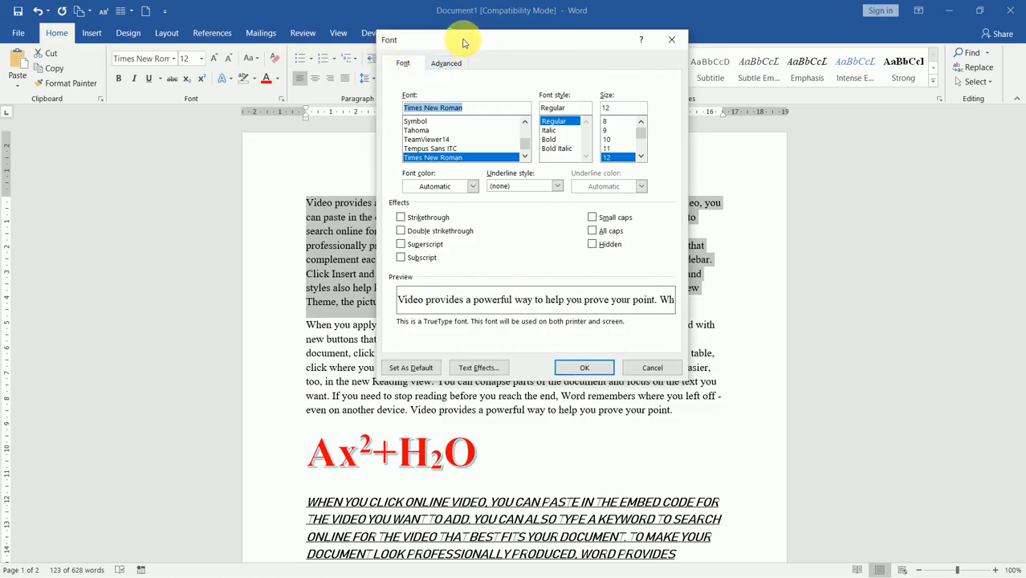
left_click(451, 63)
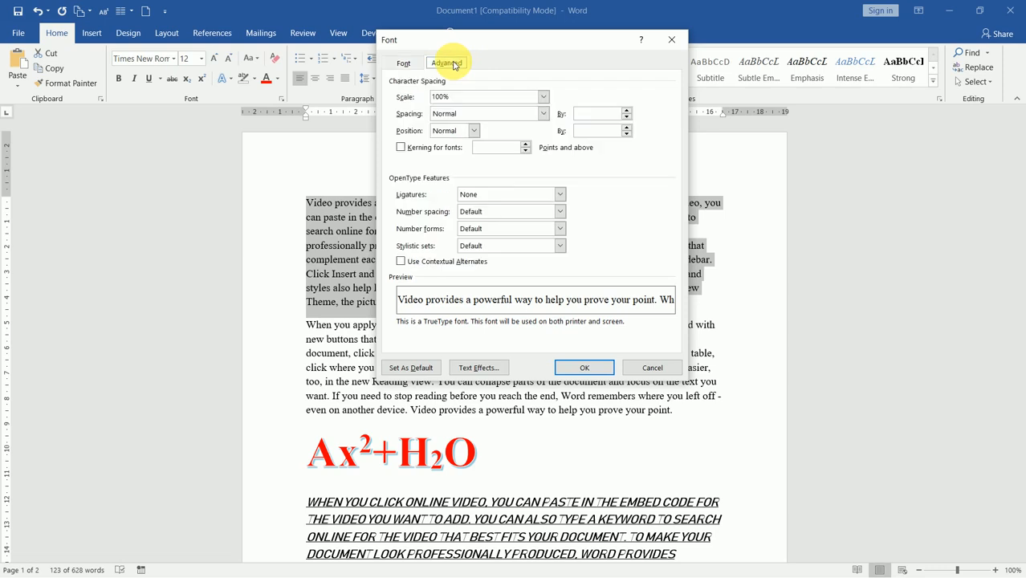
left_click_drag(553, 39, 822, 56)
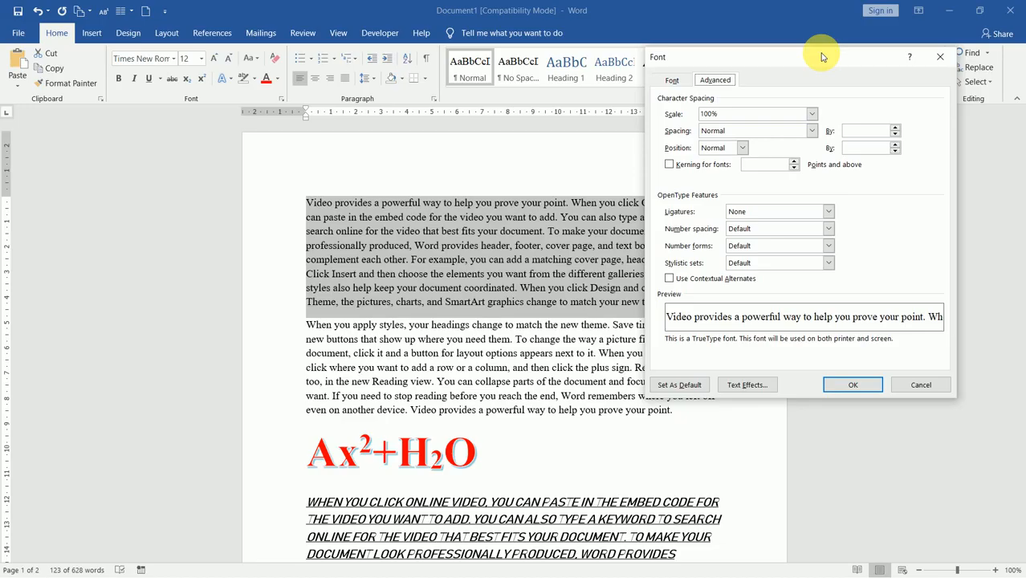
left_click(813, 131)
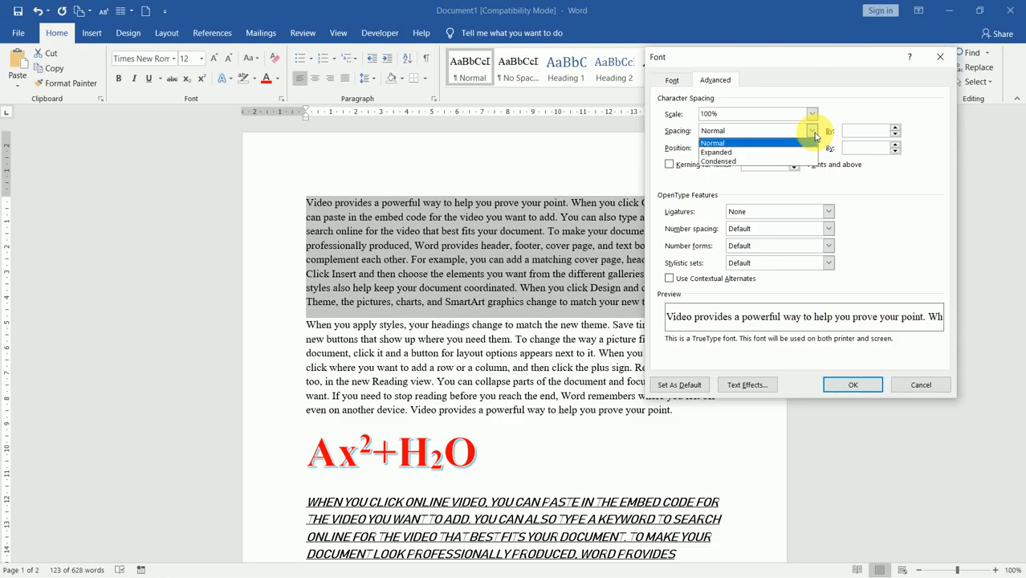
left_click(766, 152)
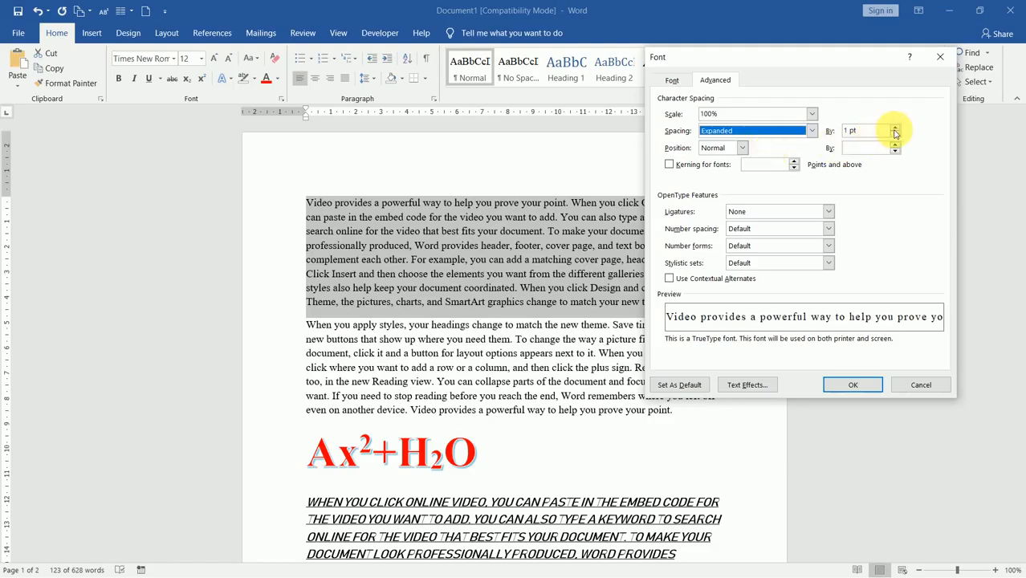
left_click(864, 131)
left_click_drag(872, 131, 830, 129)
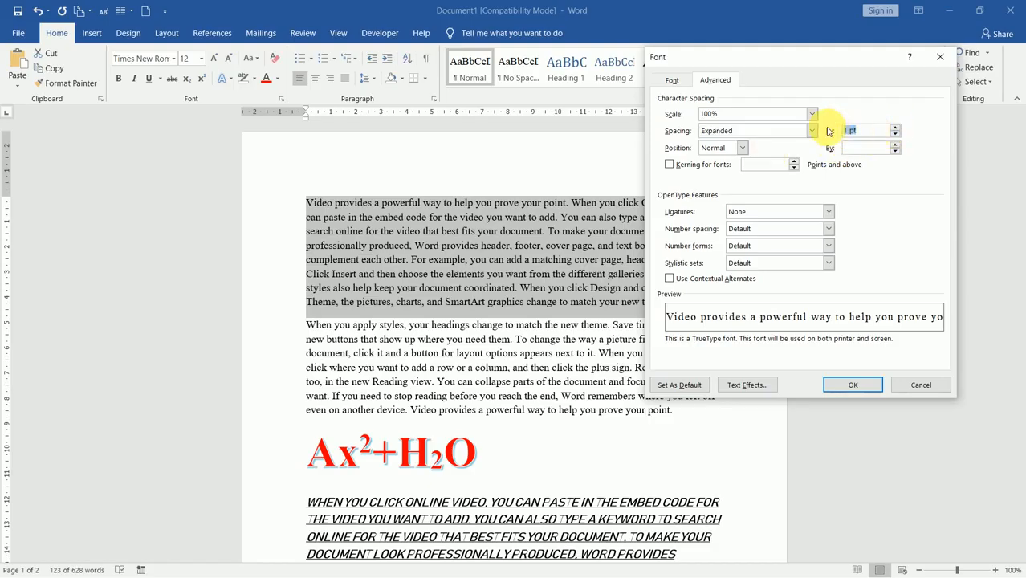
type("10")
left_click(862, 150)
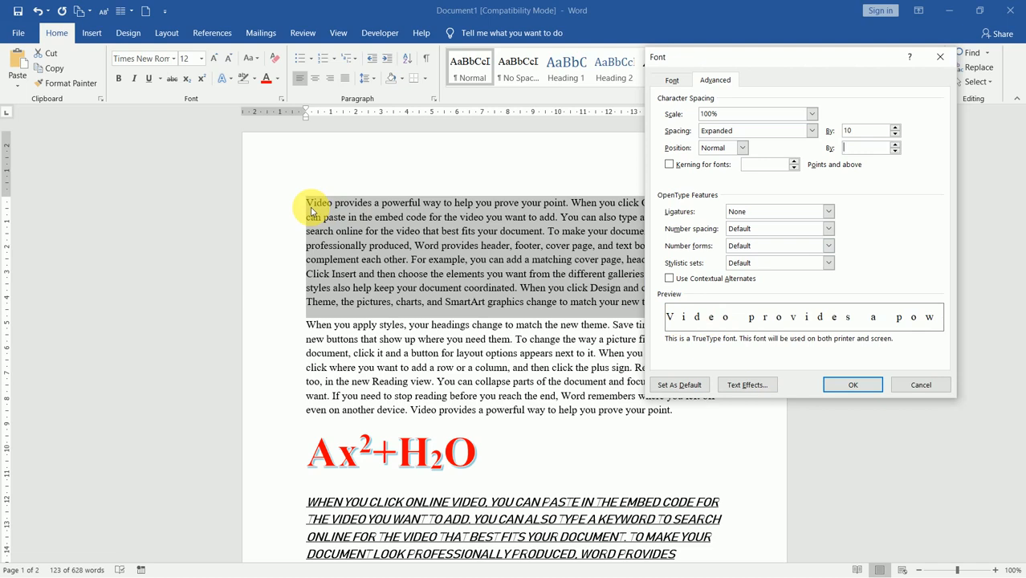
left_click(855, 385)
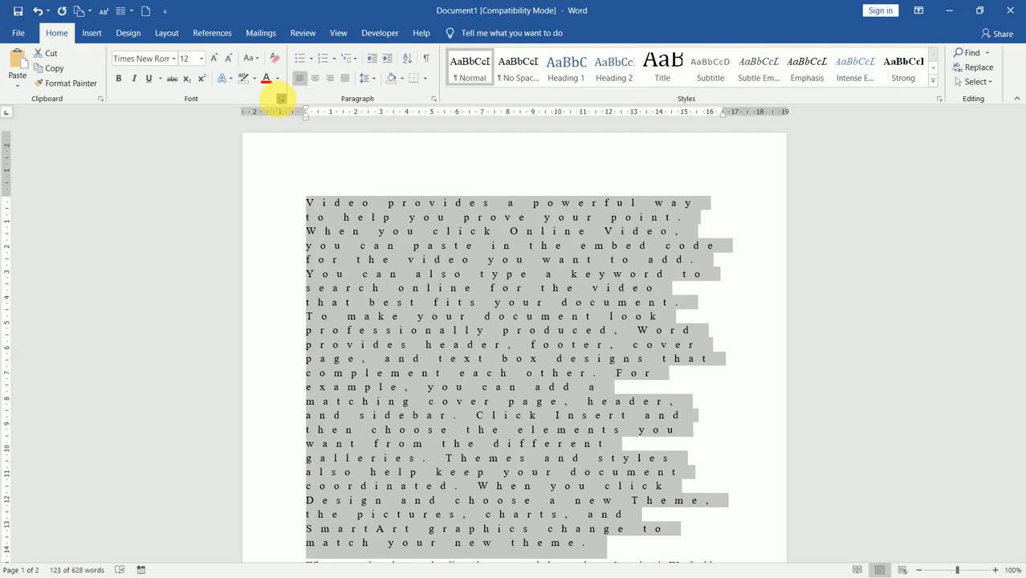
Step: Change the first paragraph's Expanded spacing amount from 10 pt to 5 pt, then deselect it
left_click(281, 98)
left_click(867, 131)
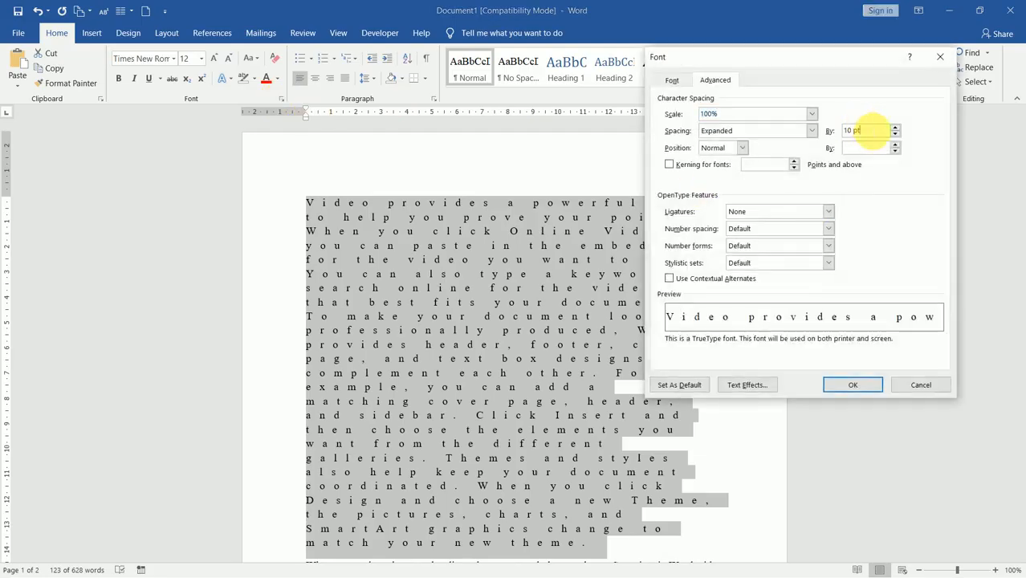
left_click_drag(866, 131, 837, 133)
type("5")
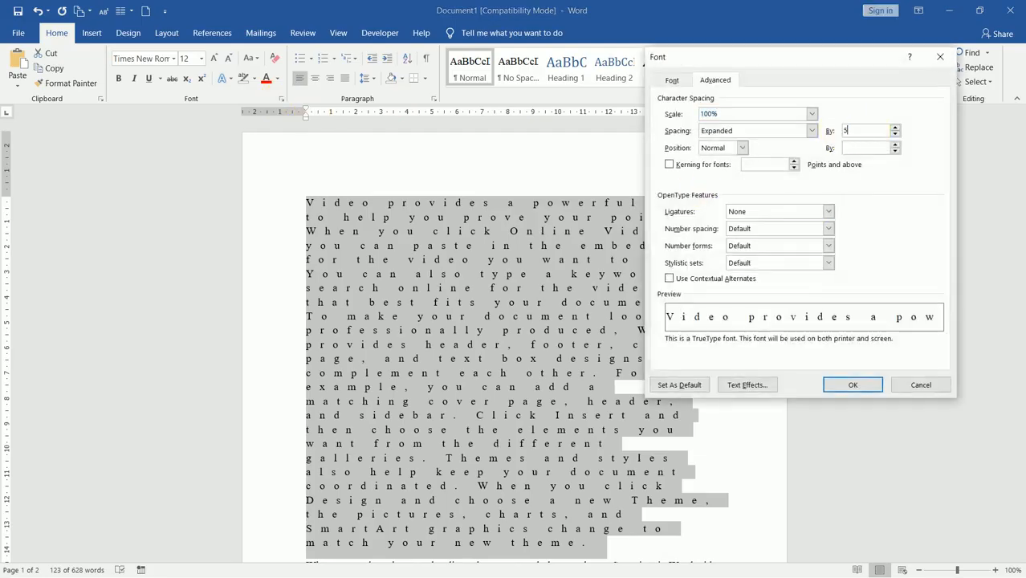
left_click(864, 386)
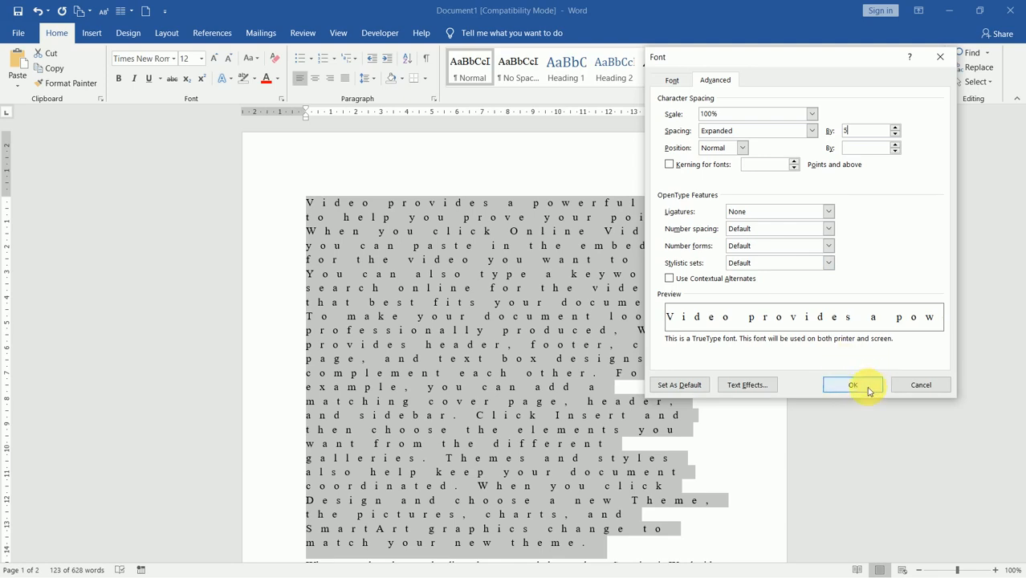
left_click(769, 384)
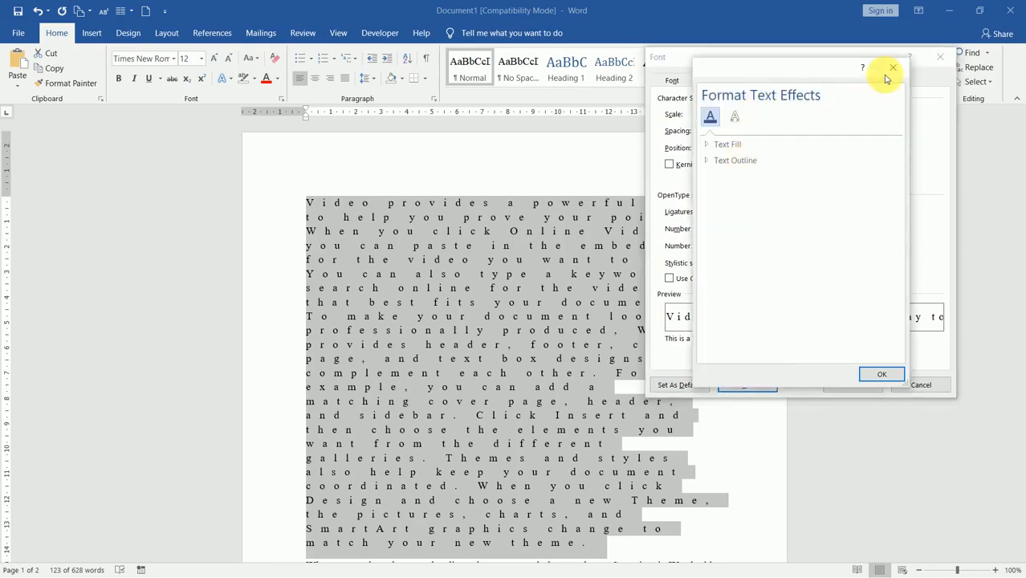
left_click(893, 67)
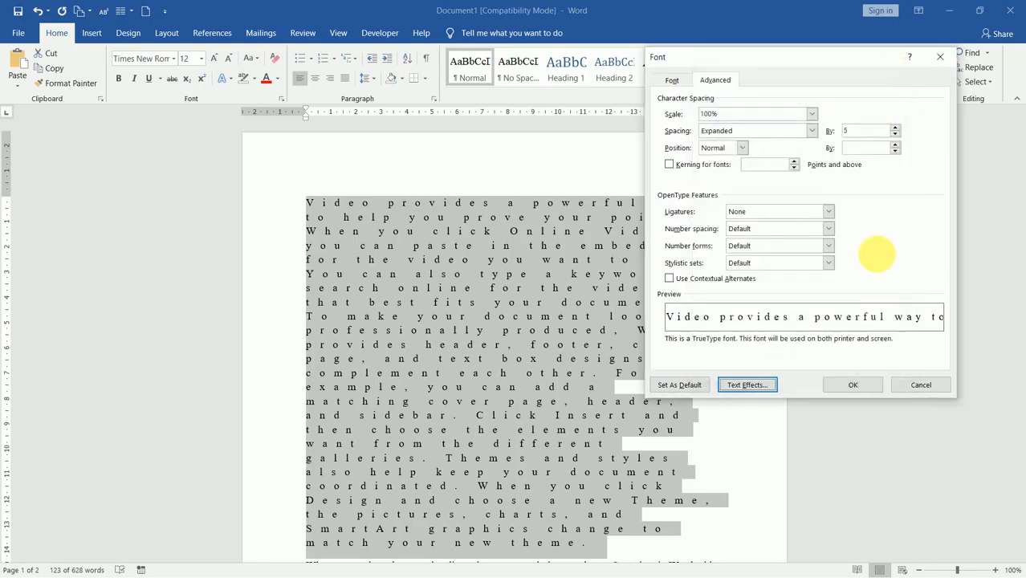
left_click(869, 384)
left_click(534, 340)
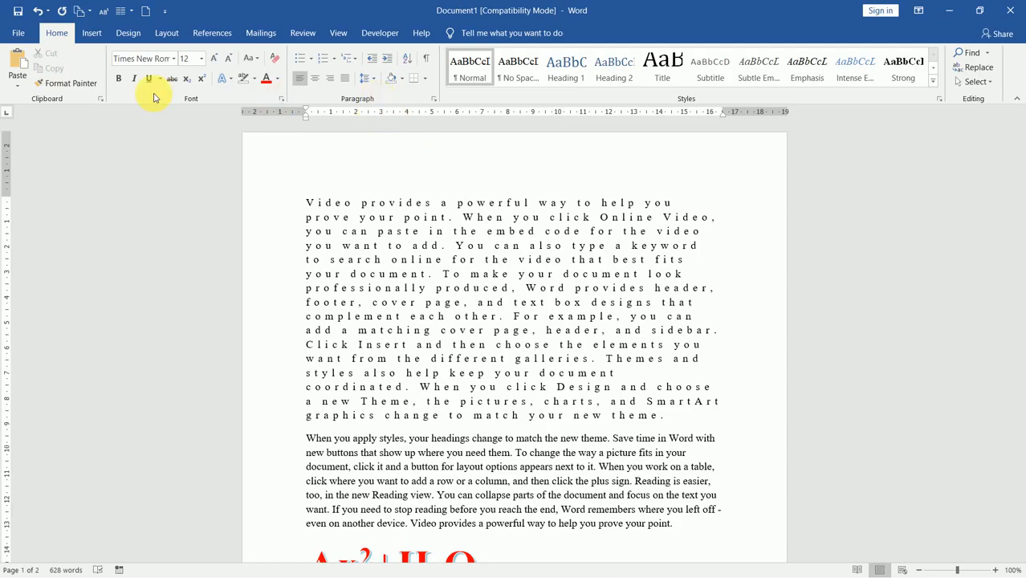
Step: Save the document on the Desktop as 'Word Practice', accepting the upgrade to the newest format
left_click(20, 33)
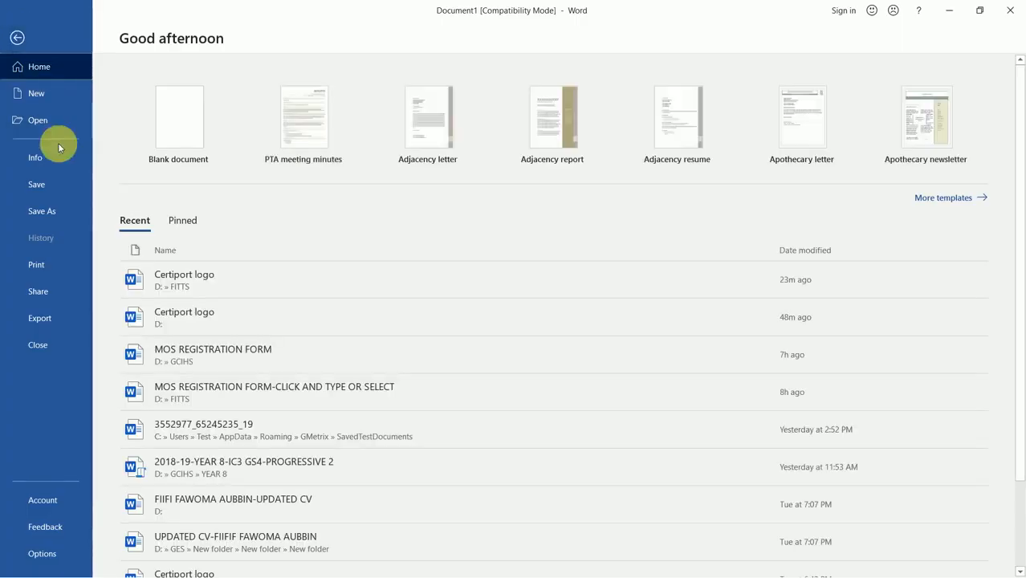
left_click(53, 193)
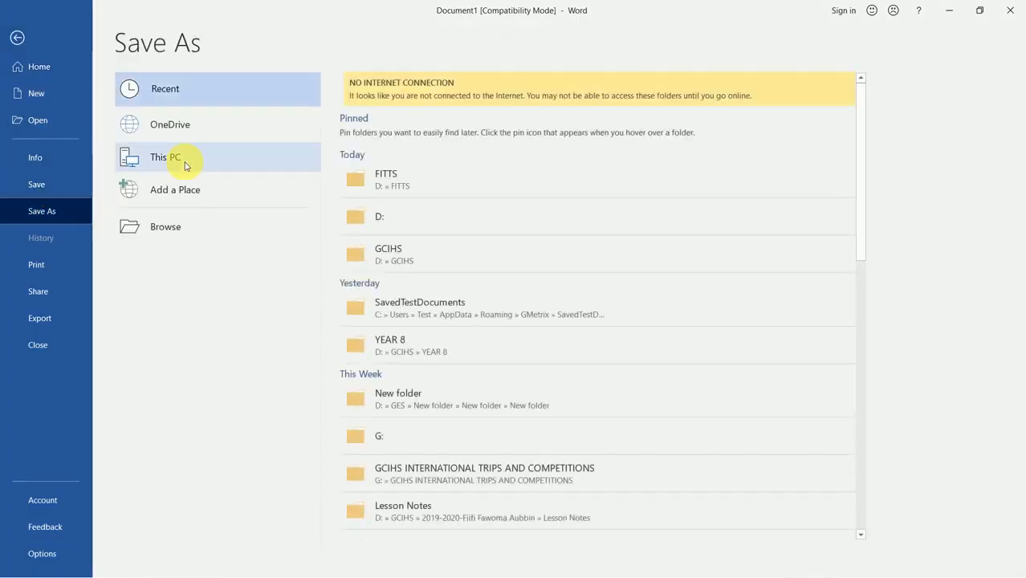
left_click(200, 237)
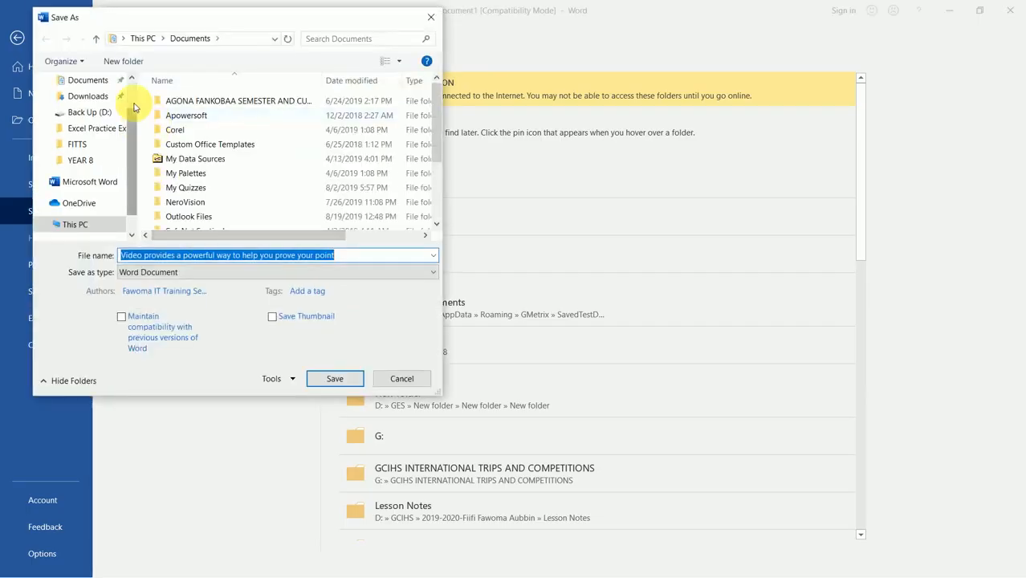
scroll(133, 103, "up", 1)
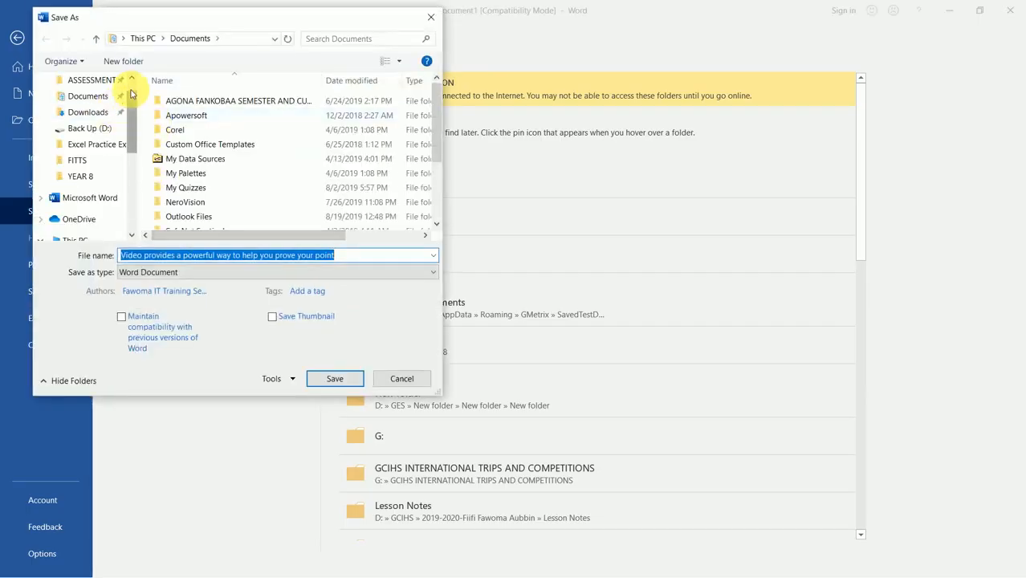
scroll(132, 93, "up", 1)
left_click(125, 38)
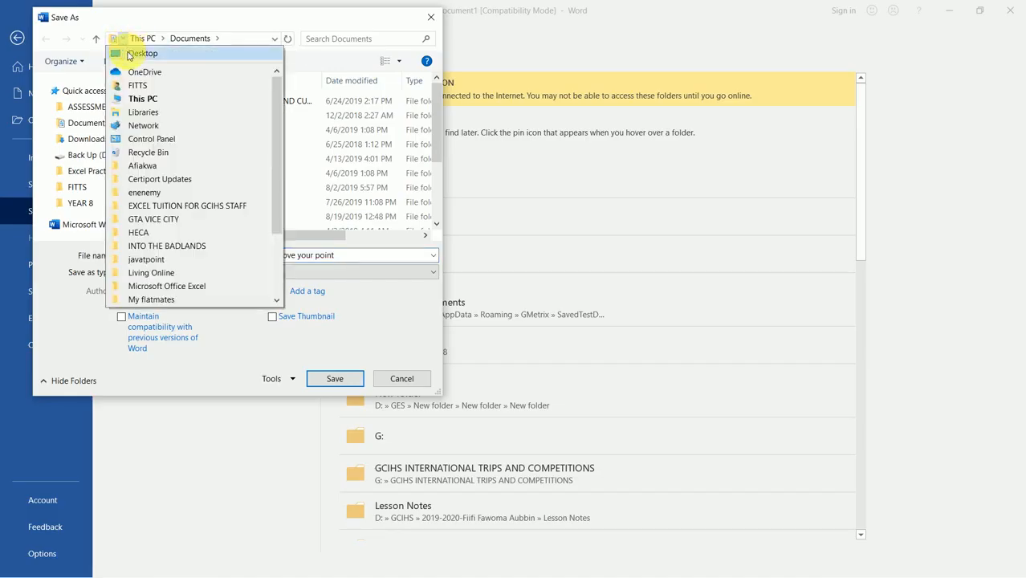
left_click(129, 55)
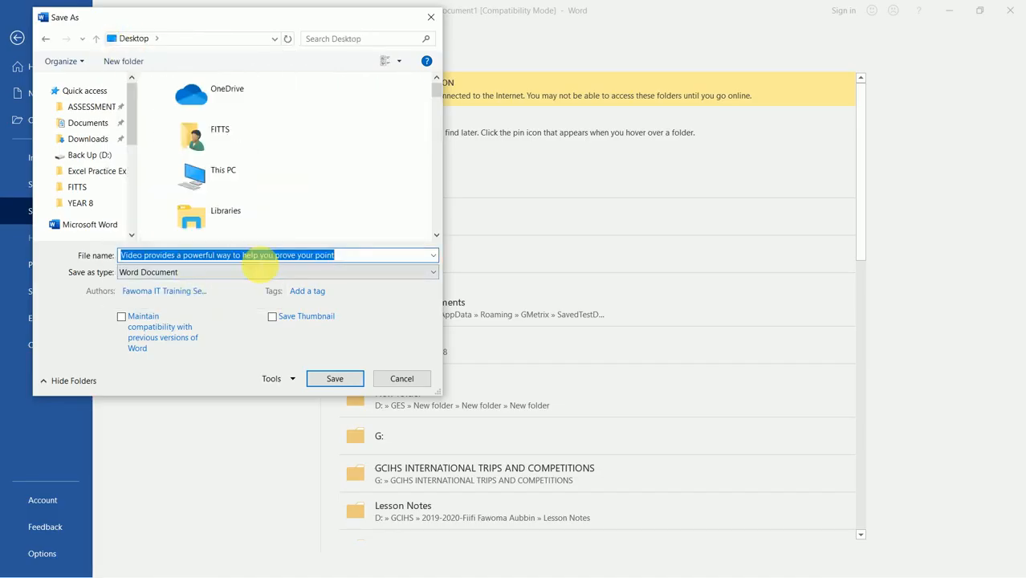
type("Wor")
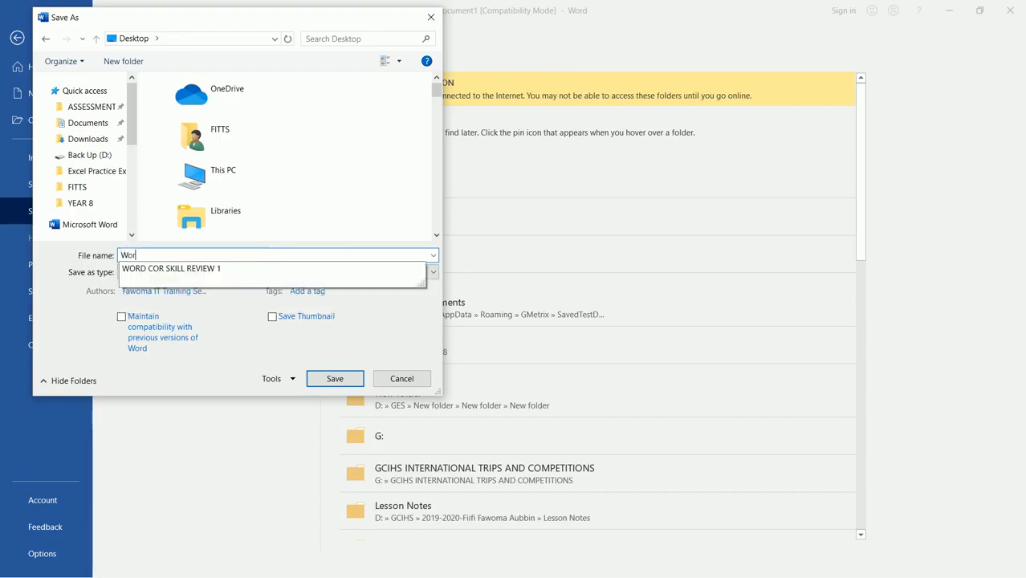
type("d Practice")
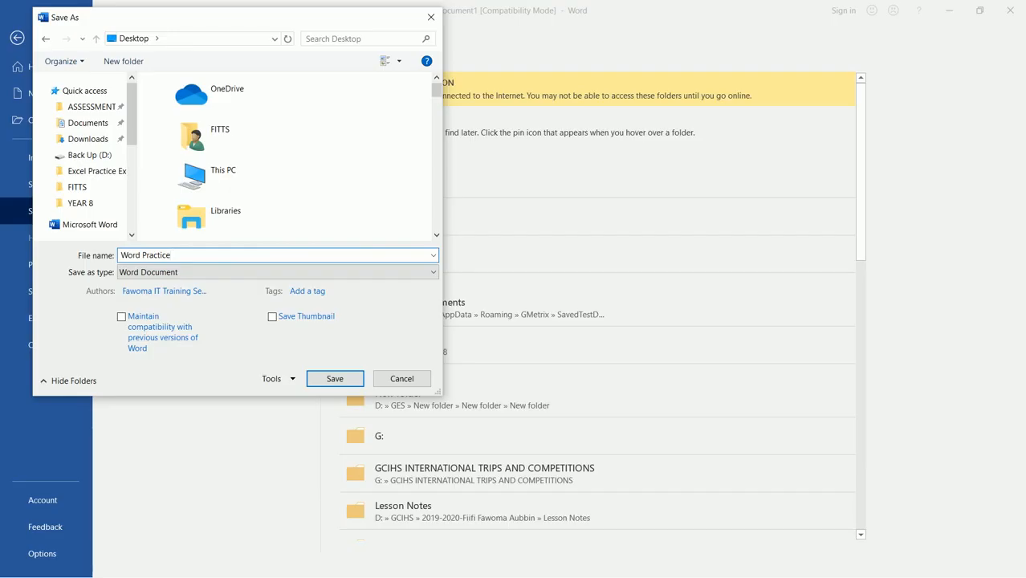
key("Return")
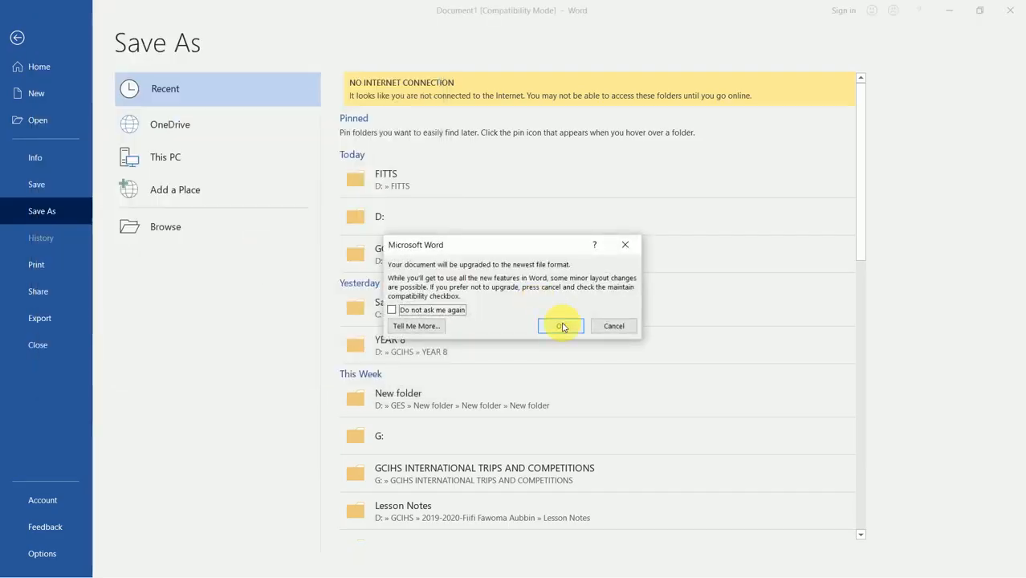
left_click(563, 327)
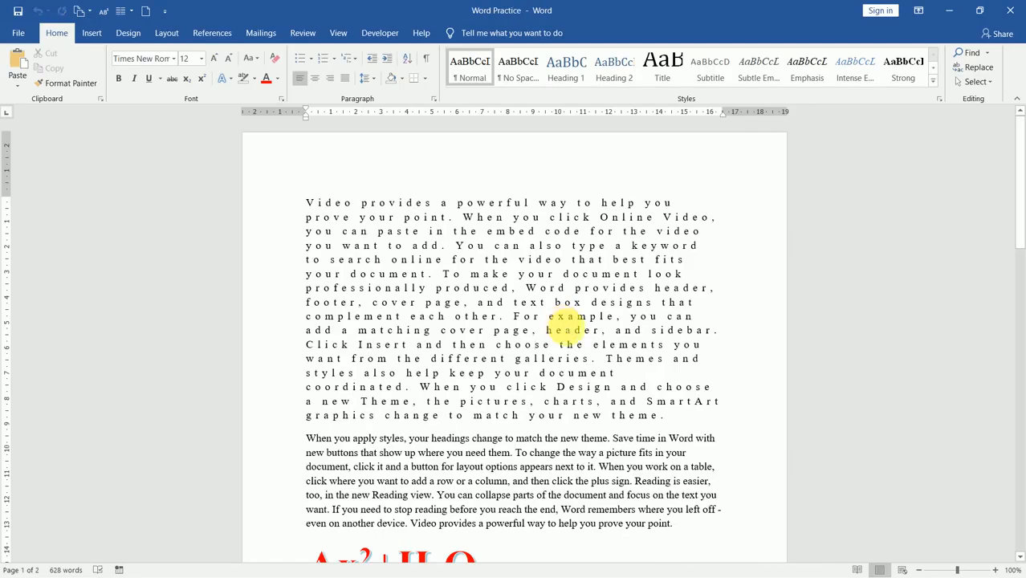
Step: Delete all the document text and raise the font size to 48 pt
key("ctrl+a")
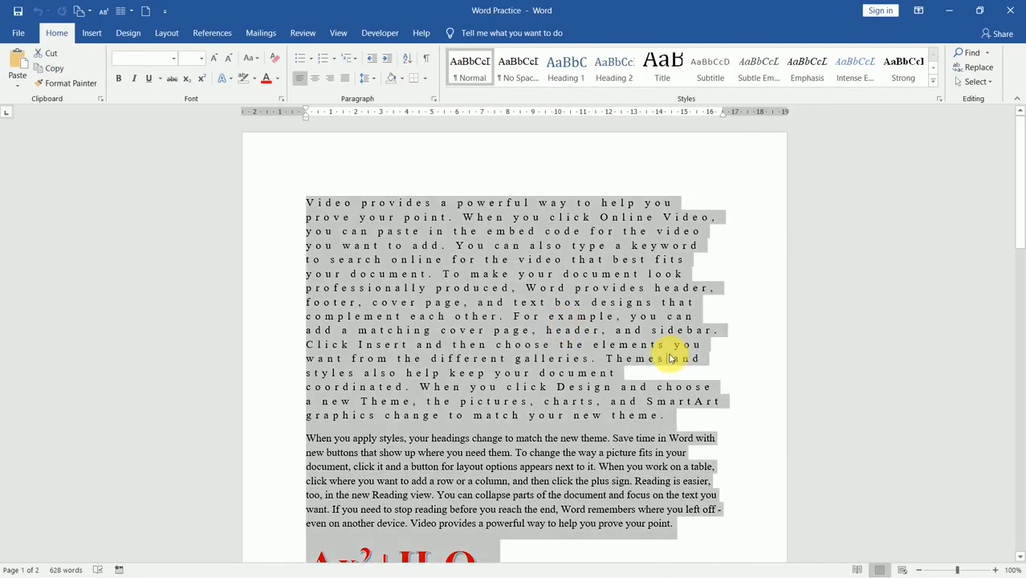
key("Delete")
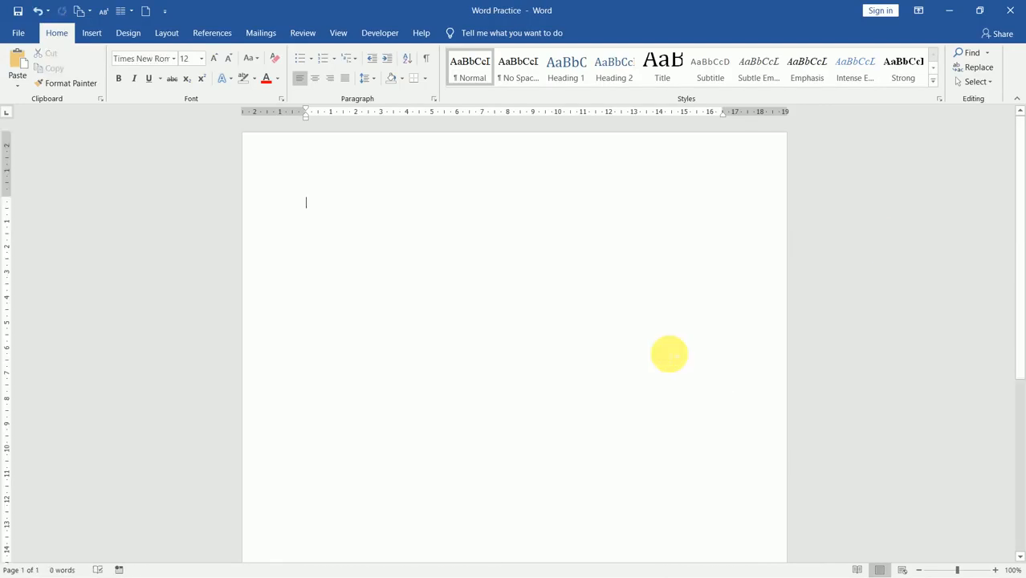
left_click(214, 58)
left_click(215, 58)
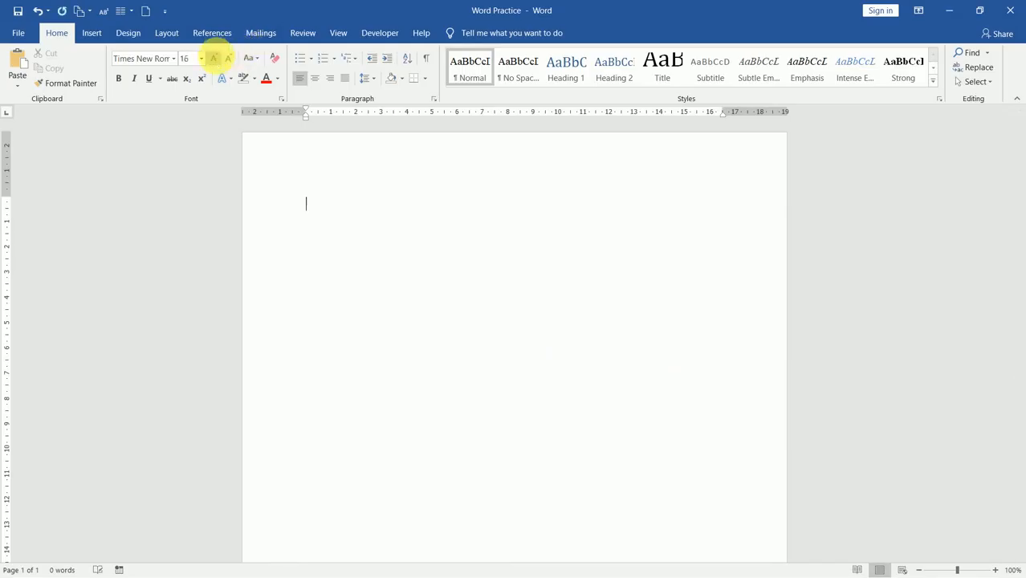
left_click(214, 58)
left_click(216, 59)
left_click(216, 59)
left_click(216, 59)
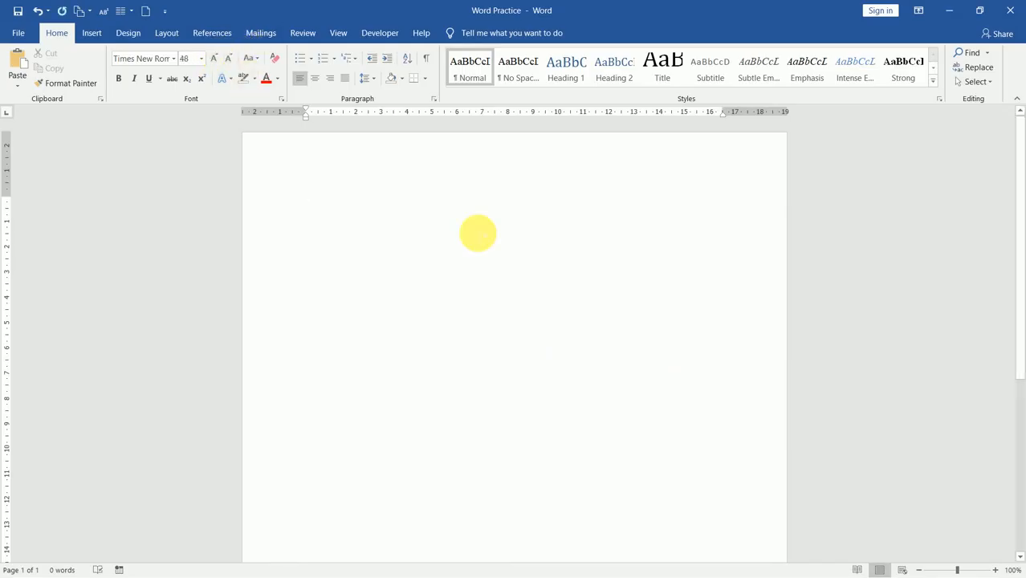
type("w")
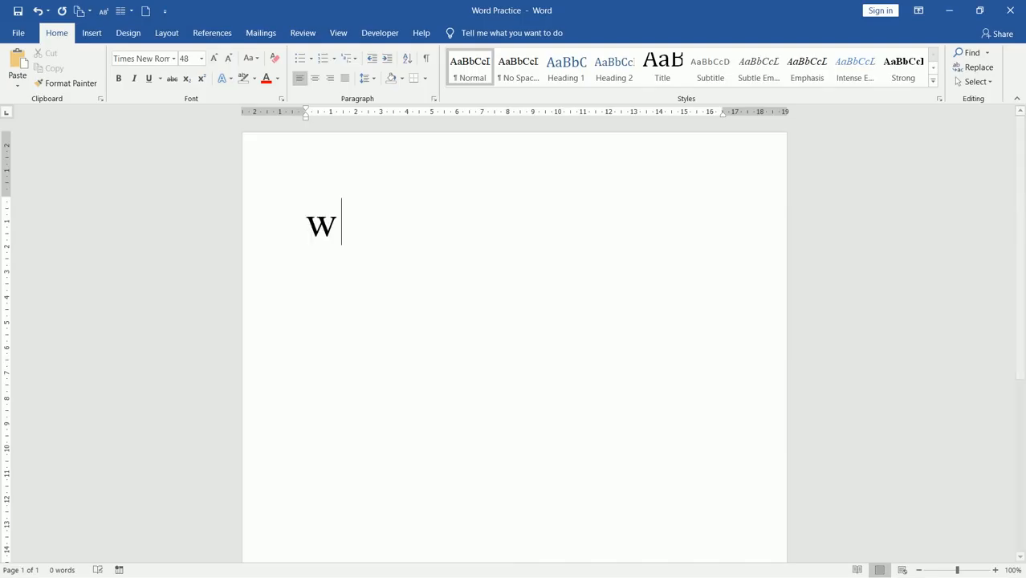
type("ww.facebo")
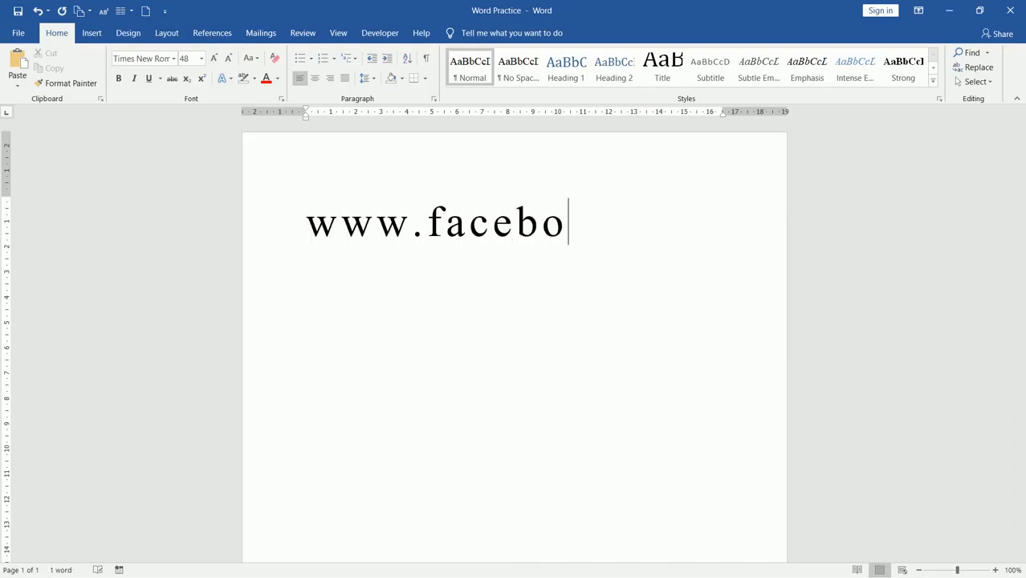
type("ok.com/fittscer")
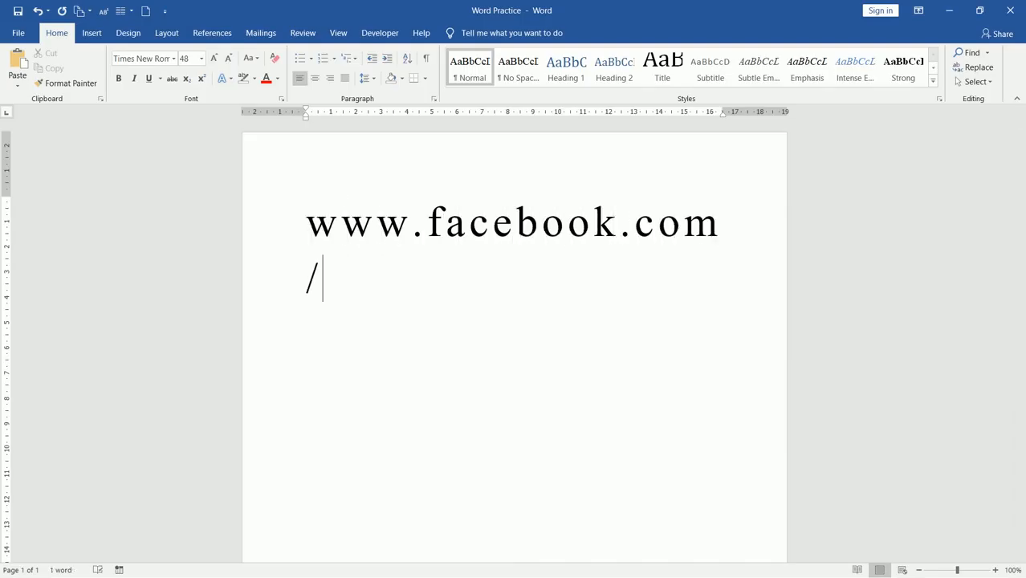
type("tiport")
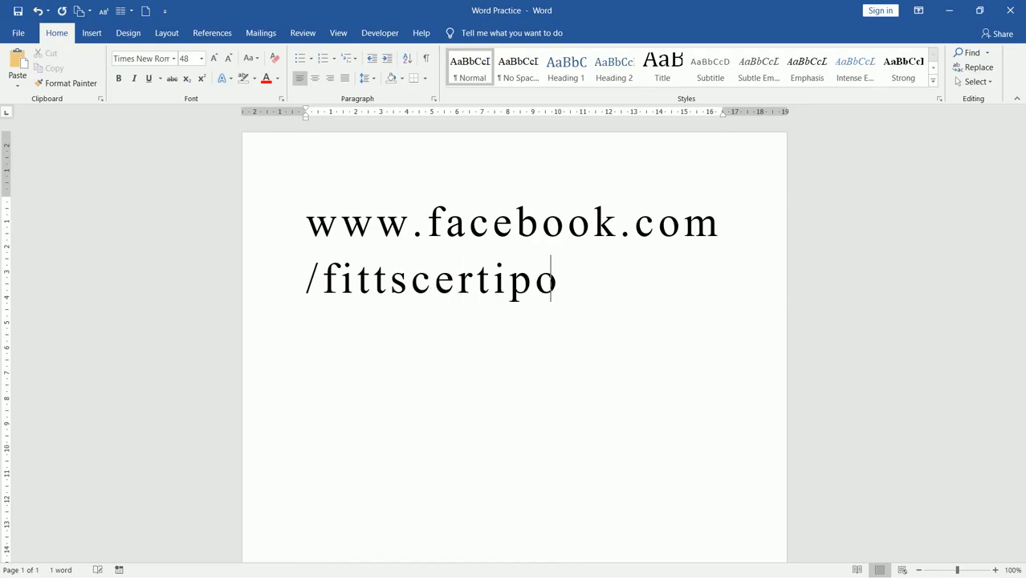
key("Return")
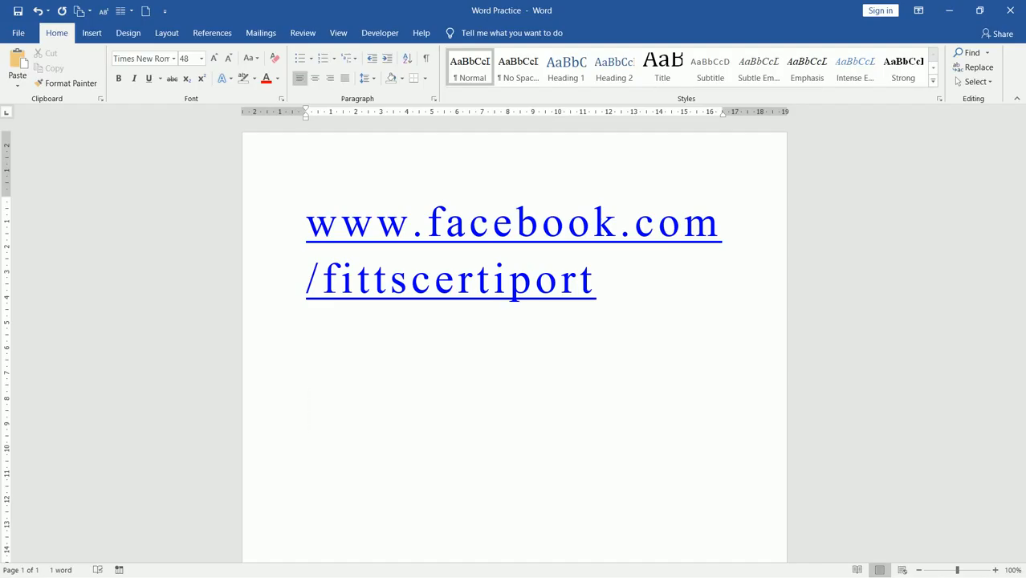
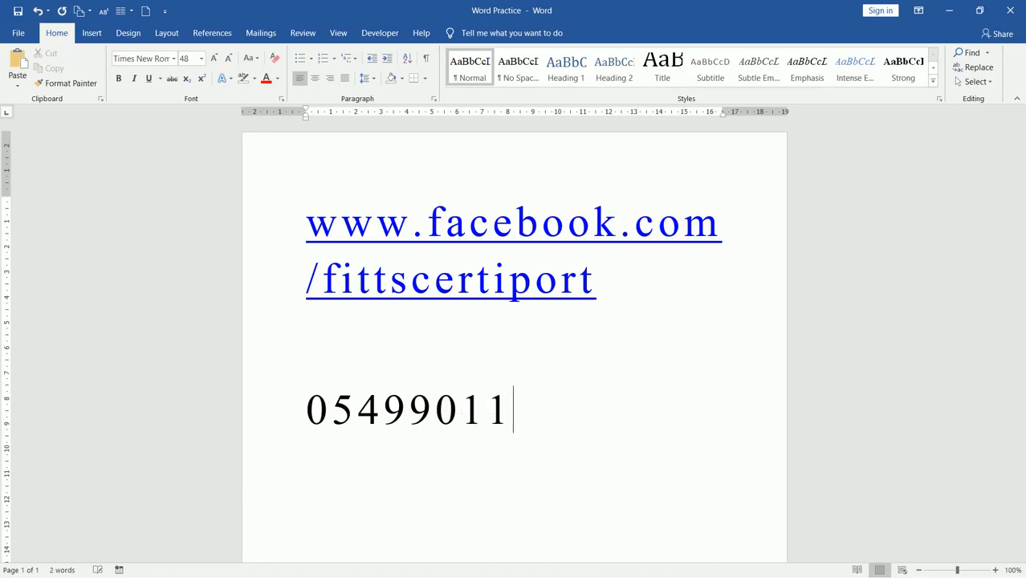
key("Return")
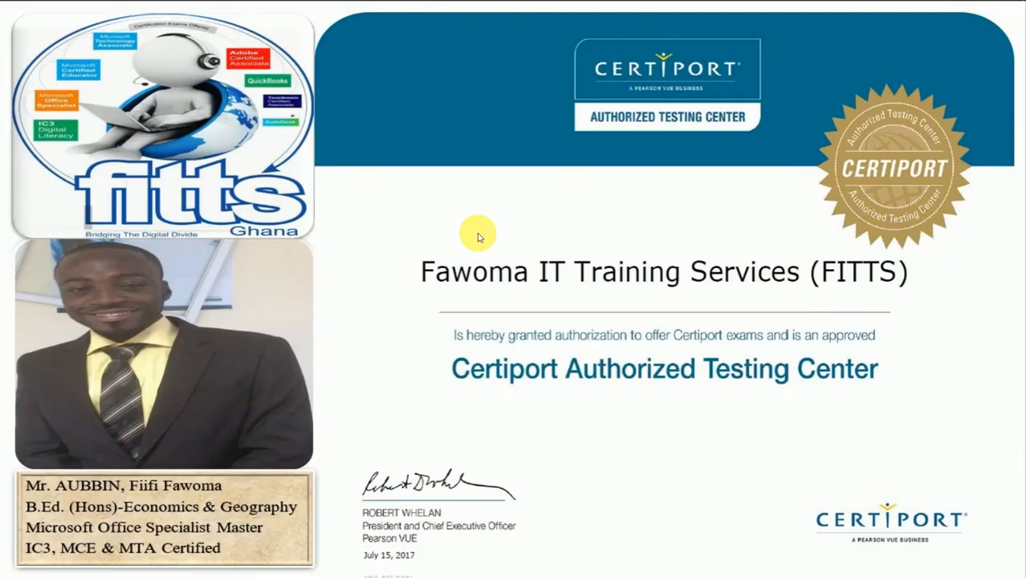
mouse_move(497, 5)
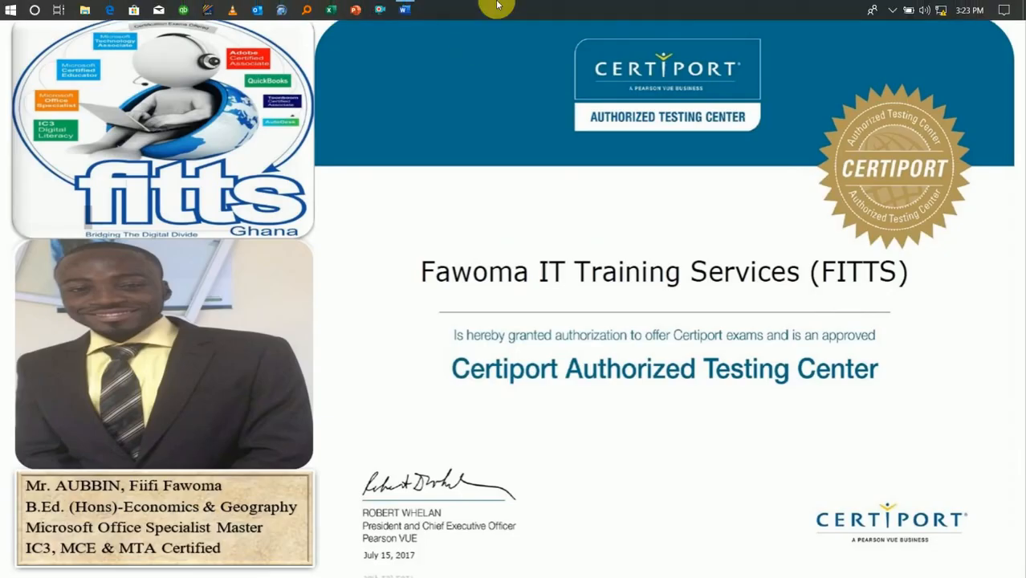